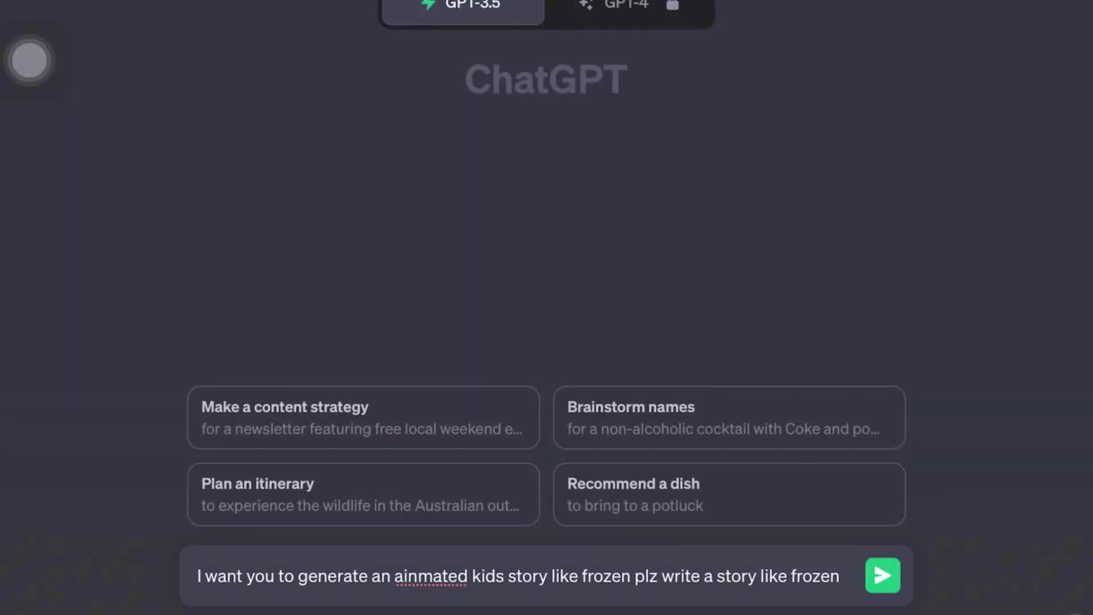
# Step: Delete the stray 'you' from the story request and send it to ChatGPT
pyautogui.click(278, 576)
pyautogui.press('BackSpace')
pyautogui.press('BackSpace')
pyautogui.press('BackSpace')
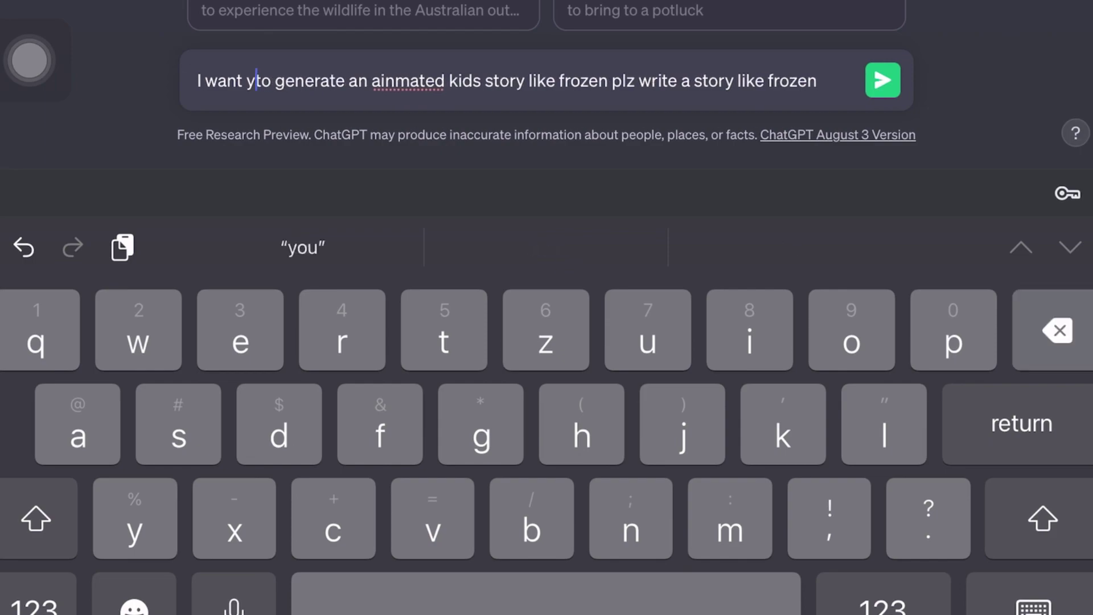
pyautogui.press('BackSpace')
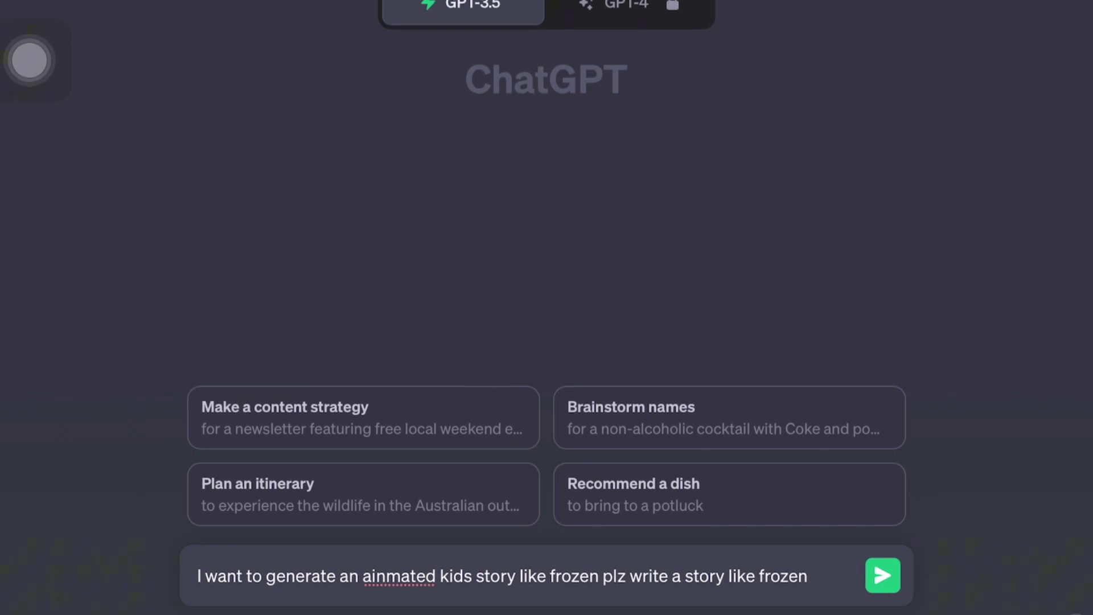
pyautogui.press('Return')
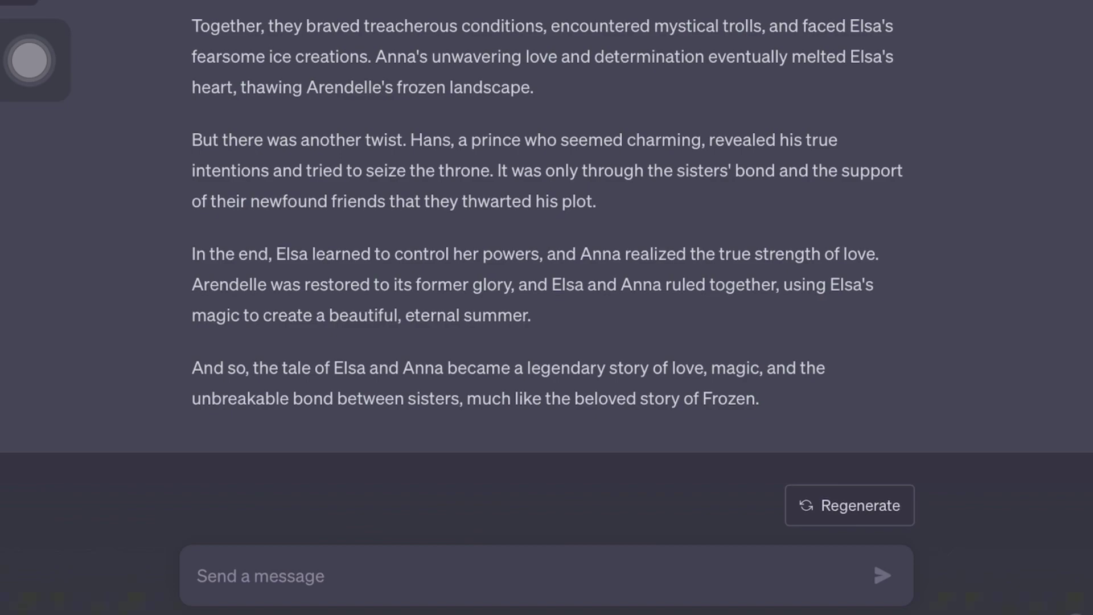
# Step: Ask ChatGPT for scene image prompts and select 'The Enchanted Kingdom' prompt text
pyautogui.click(260, 576)
pyautogui.write('Plz write im')
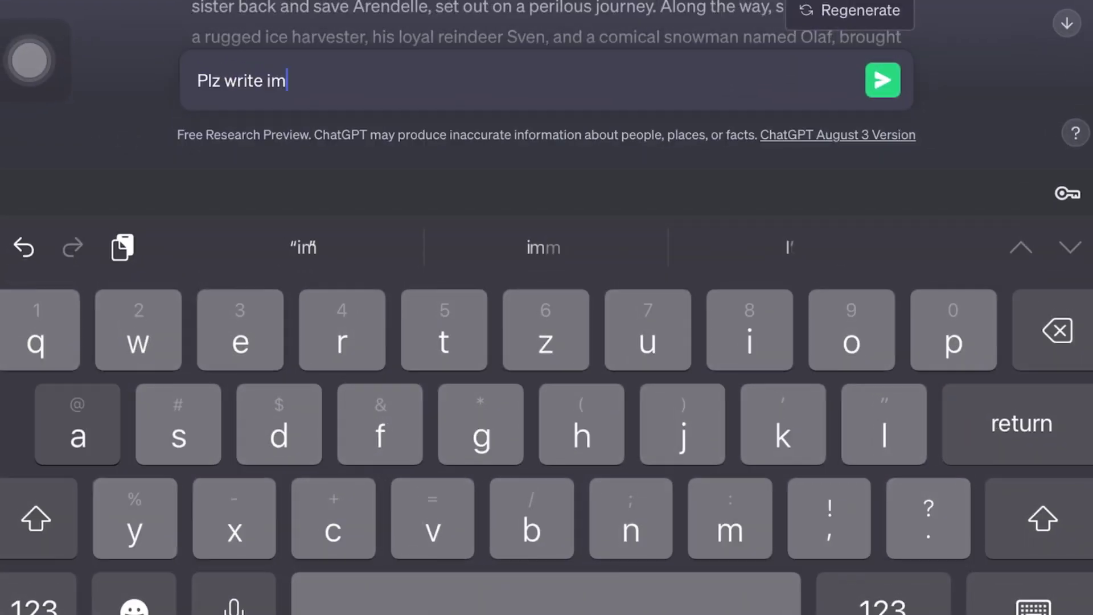
pyautogui.write('ages prompts for ')
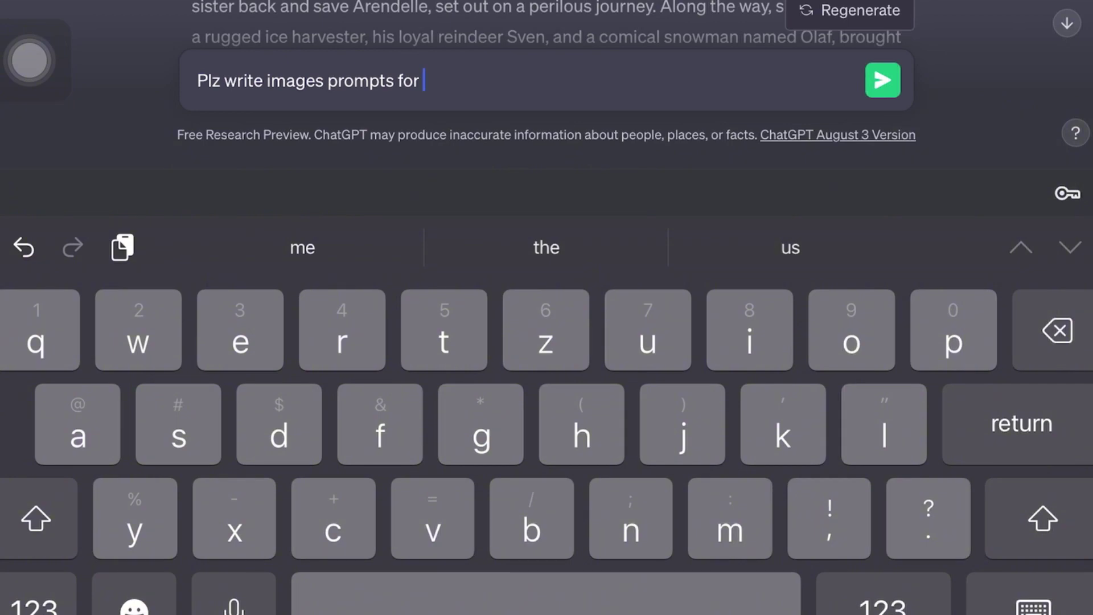
pyautogui.write('my animated story so taht')
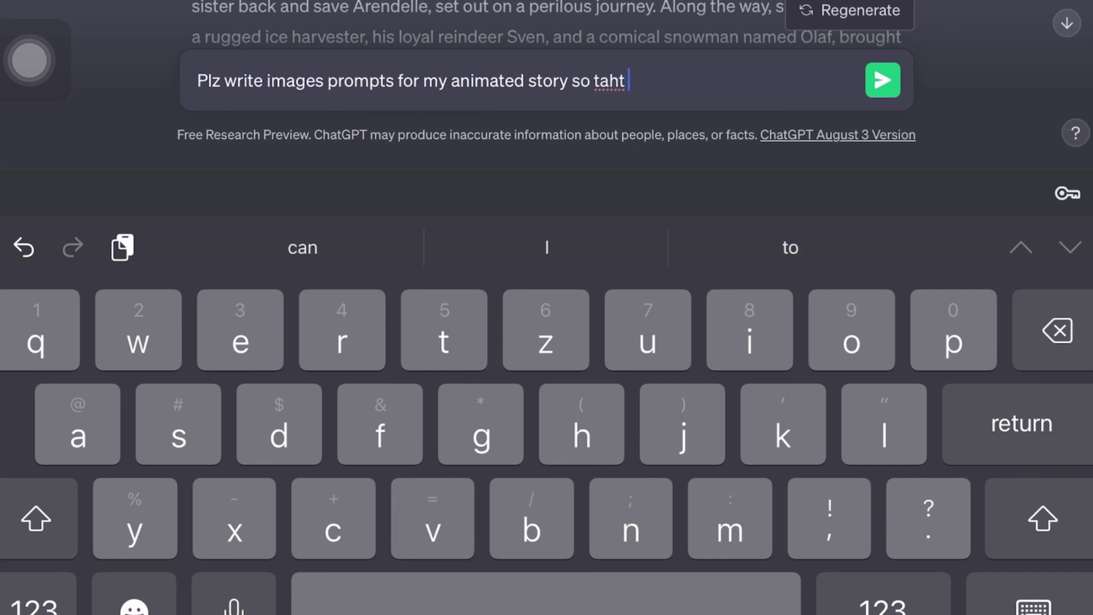
pyautogui.press('BackSpace')
pyautogui.press('BackSpace')
pyautogui.press('BackSpace')
pyautogui.write('hat i can generate image')
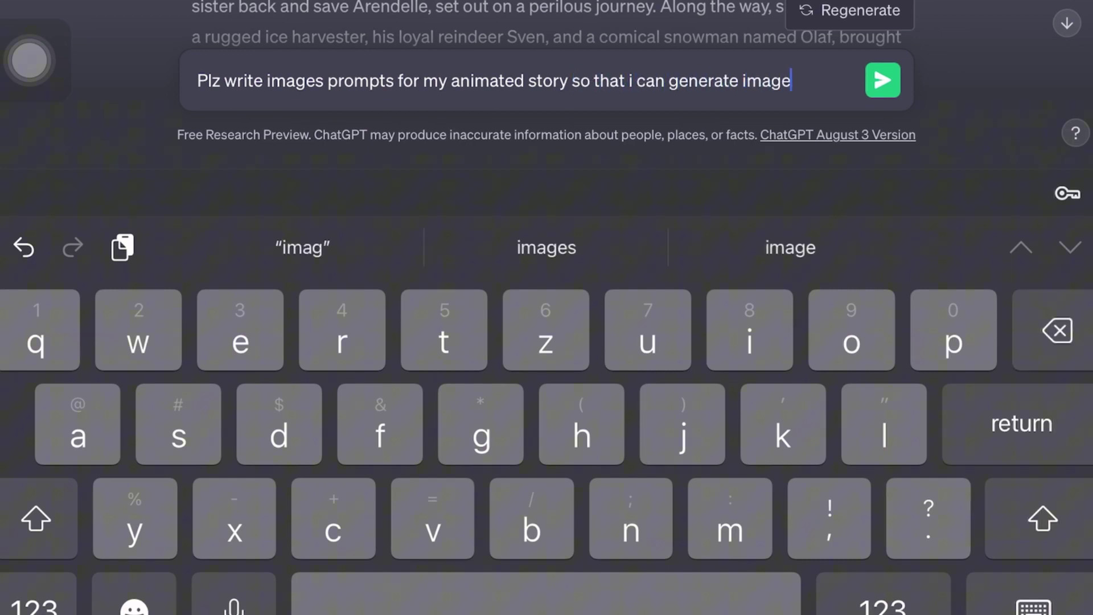
pyautogui.write('s for animated ')
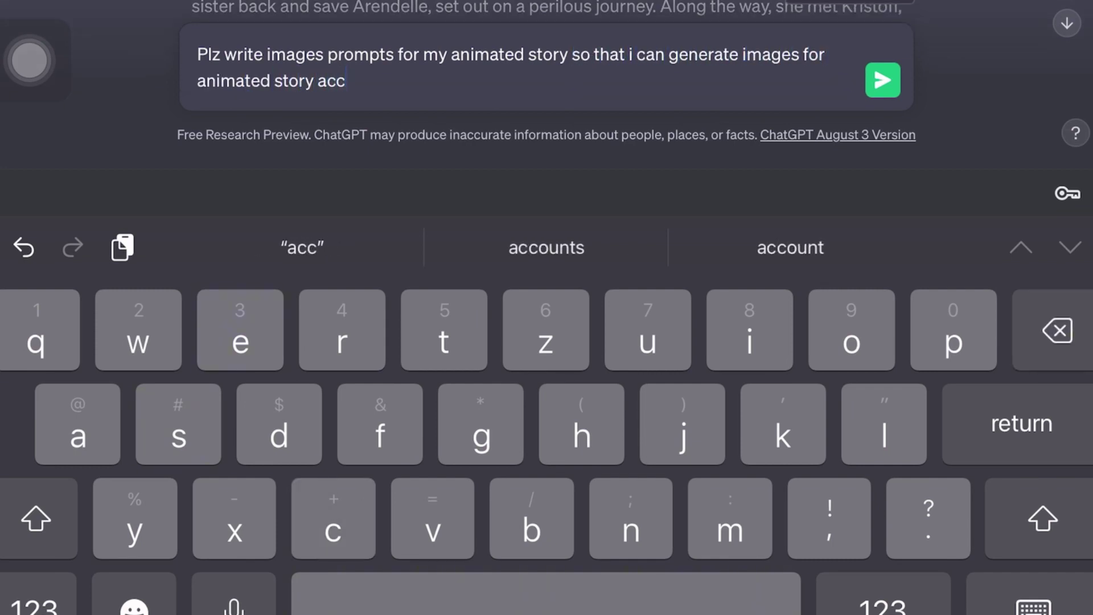
pyautogui.write('story')
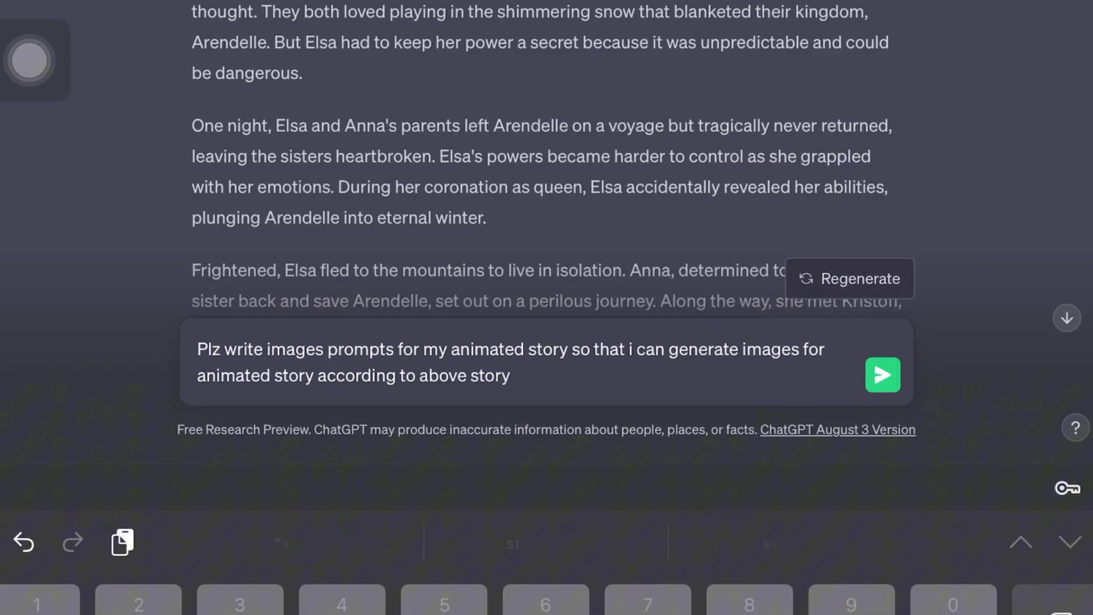
pyautogui.press('Return')
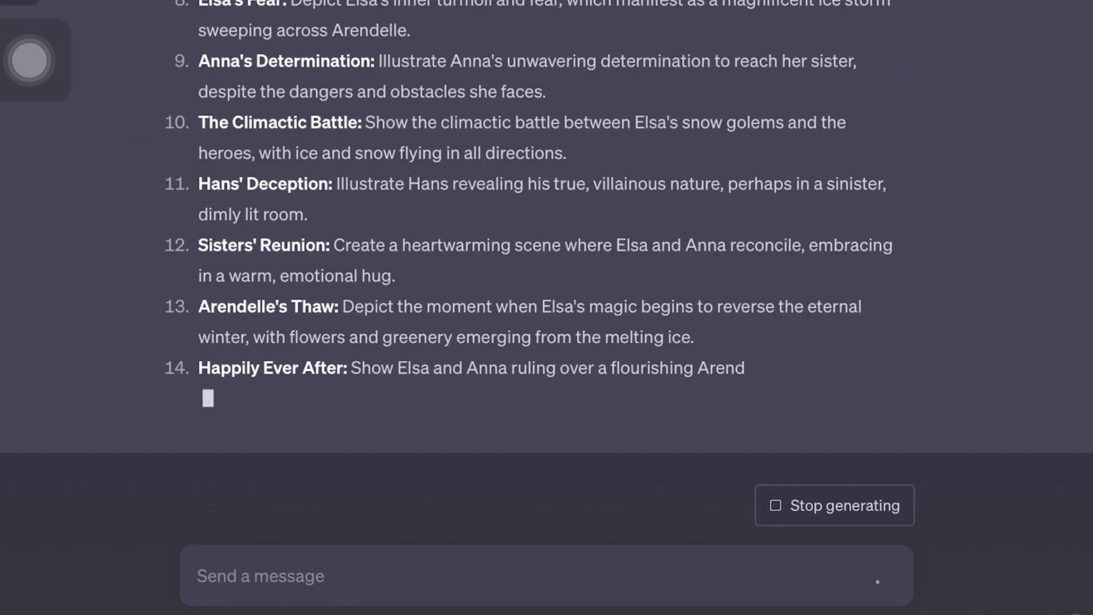
pyautogui.scroll(5, 547, 299)
pyautogui.scroll(2, 547, 299)
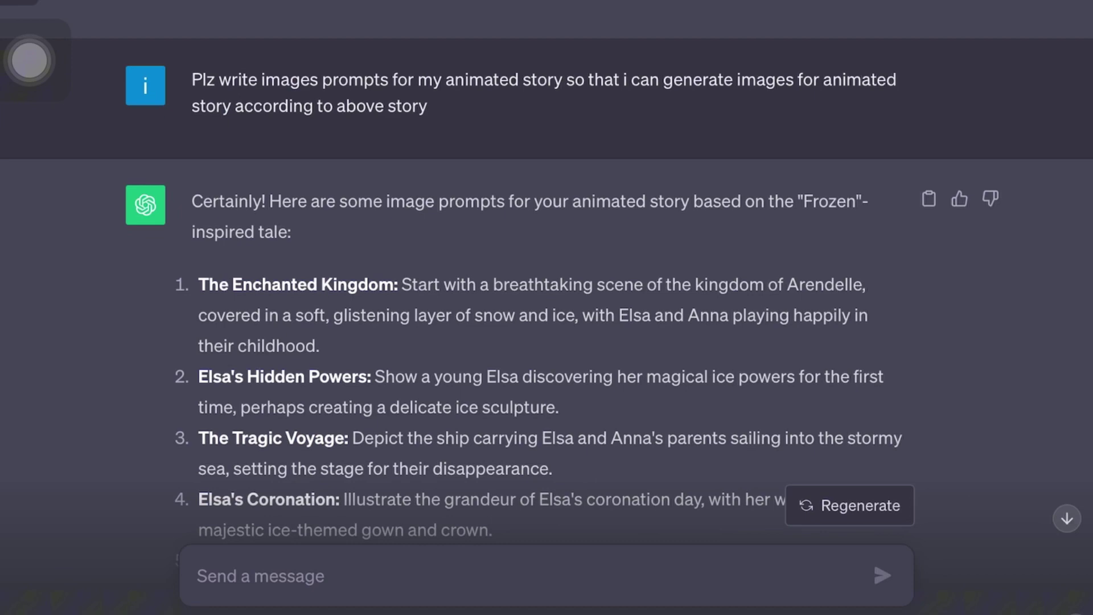
pyautogui.moveTo(198, 284); pyautogui.dragTo(318, 346)
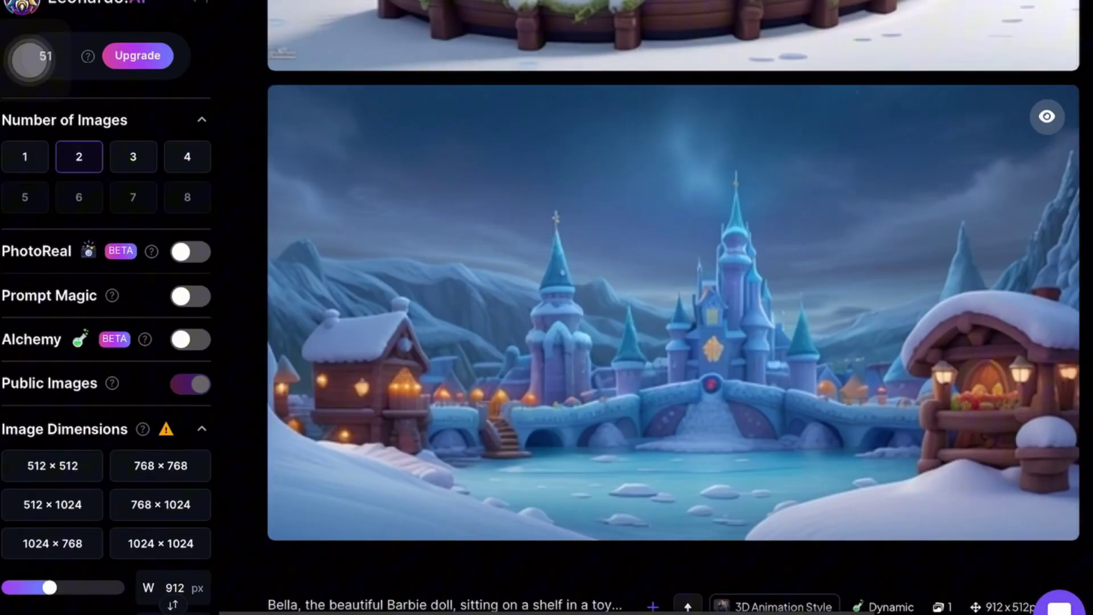
pyautogui.scroll(10, 675, 308)
# Step: Trim the pasted young Elsa ice-sculpture prompt and view the generated 3D Animation Style image
pyautogui.click(675, 76)
pyautogui.press('BackSpace')
pyautogui.press('BackSpace')
pyautogui.press('BackSpace')
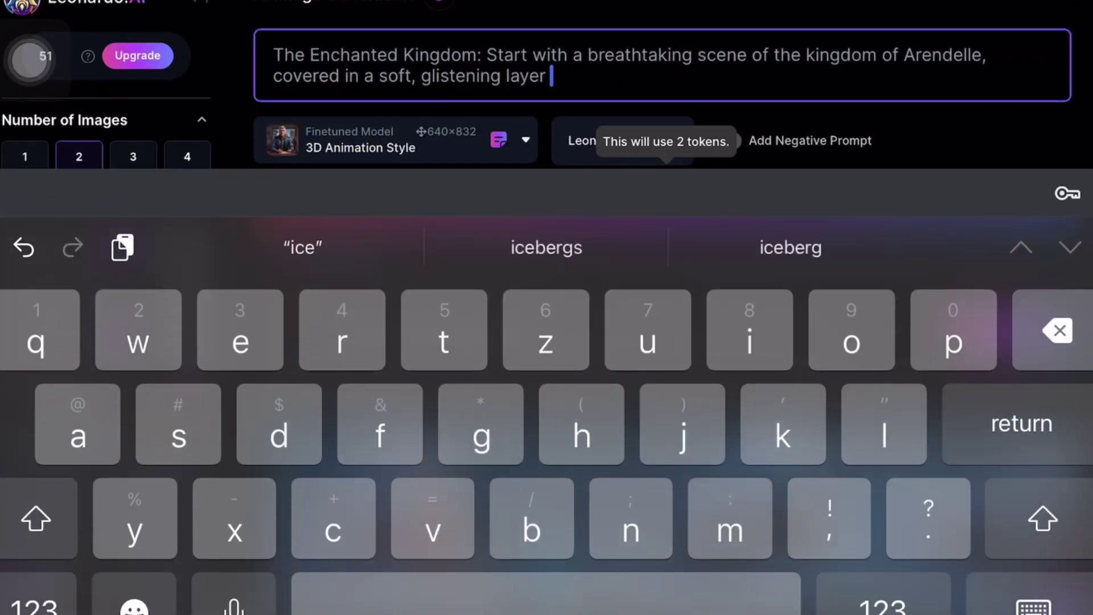
pyautogui.press('BackSpace')
pyautogui.press('BackSpace')
pyautogui.press('BackSpace')
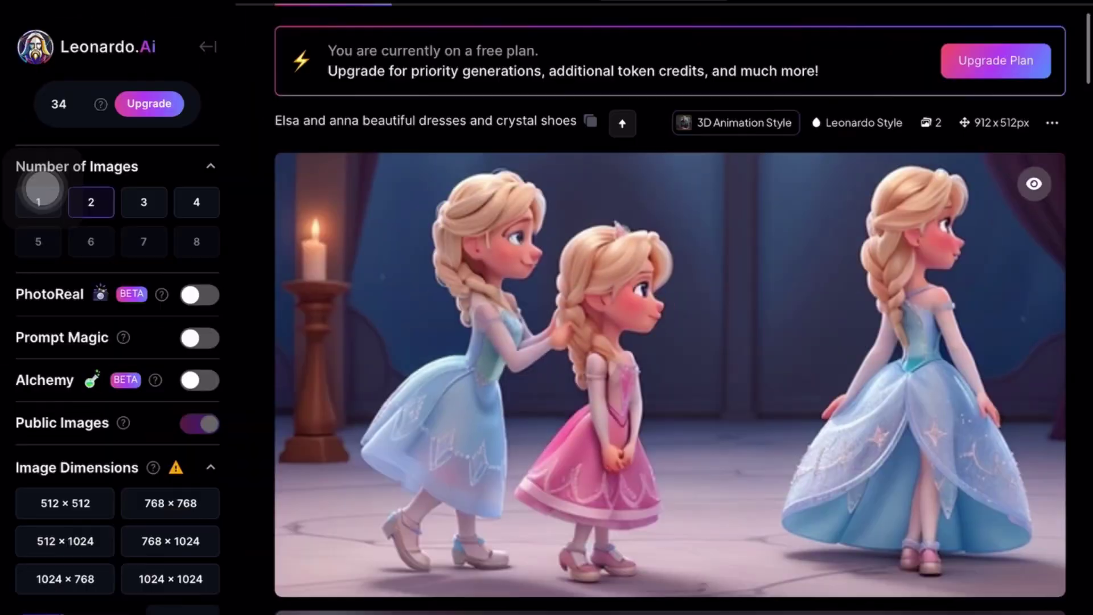
pyautogui.scroll(-1, 669, 376)
pyautogui.scroll(-1, 669, 376)
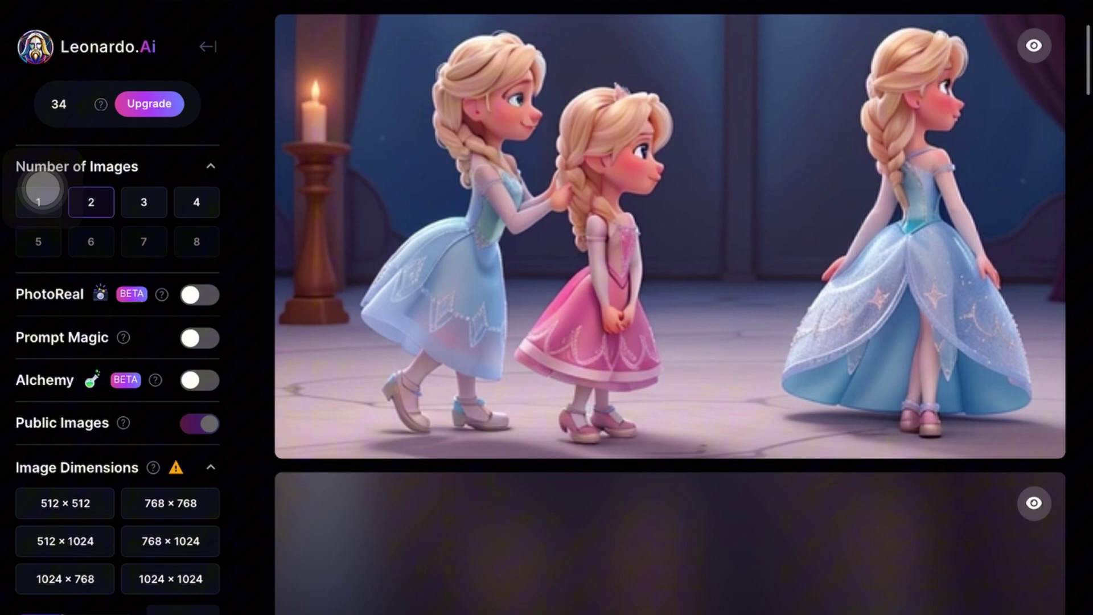
pyautogui.scroll(-3, 670, 376)
pyautogui.scroll(-2, 669, 376)
pyautogui.click(669, 519)
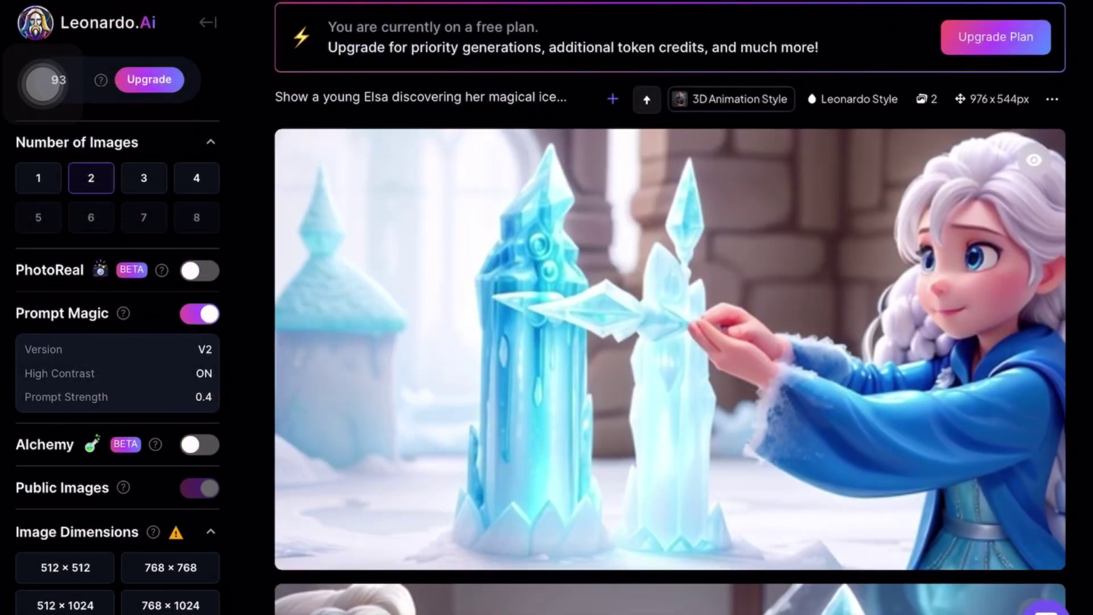
pyautogui.scroll(10, 670, 342)
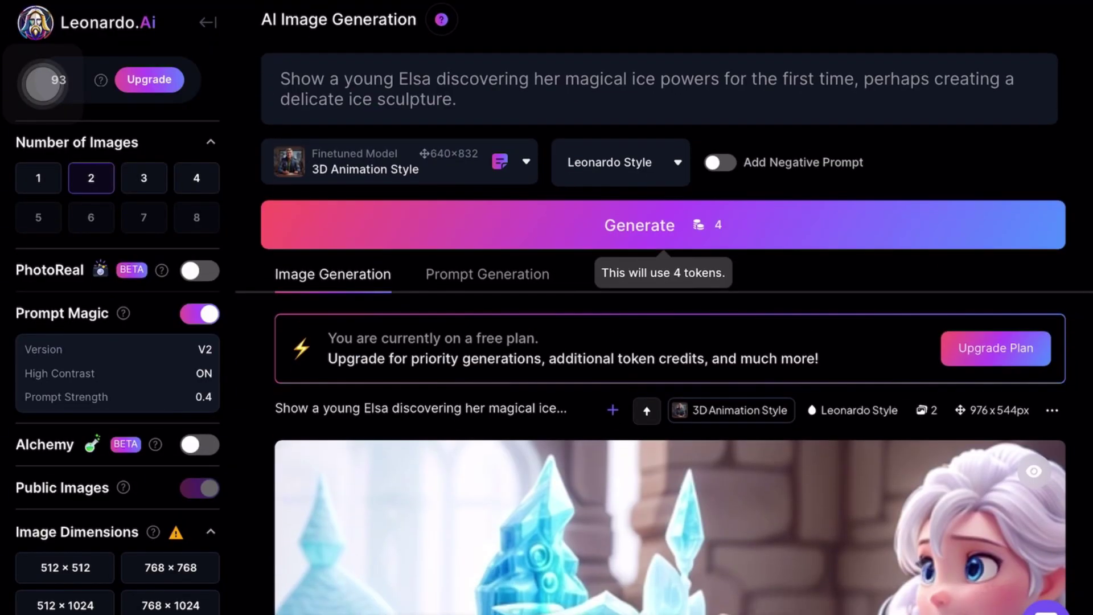
pyautogui.scroll(-7, 671, 384)
pyautogui.click(671, 129)
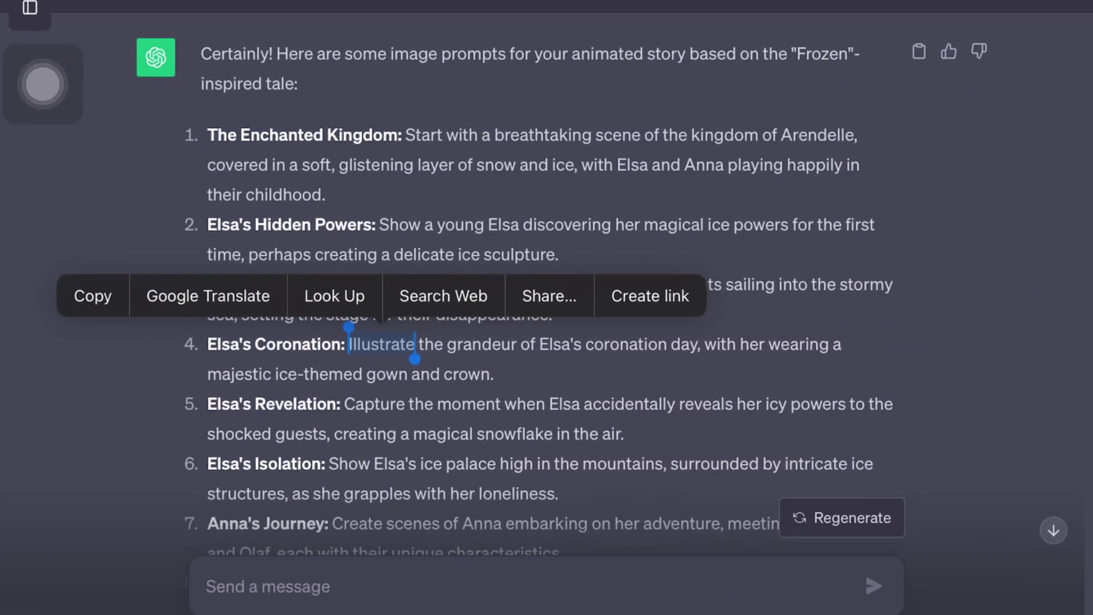
# Step: Select the Elsa's Coronation and Arendelle's Thaw prompt texts in ChatGPT
pyautogui.moveTo(414, 358); pyautogui.dragTo(496, 376)
pyautogui.scroll(-5, 547, 308)
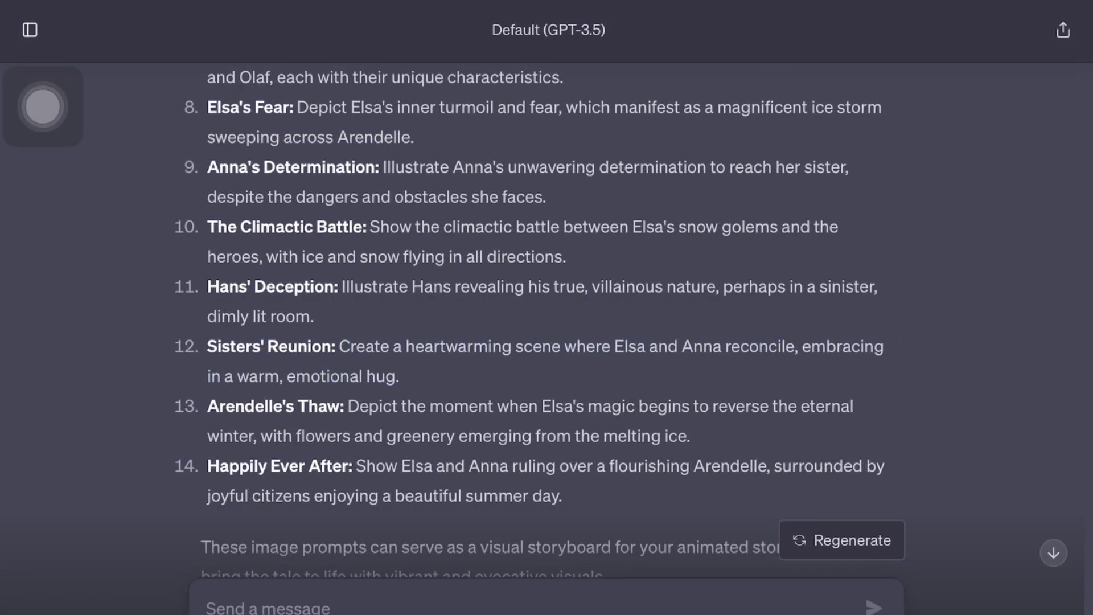
pyautogui.moveTo(398, 417); pyautogui.dragTo(690, 450)
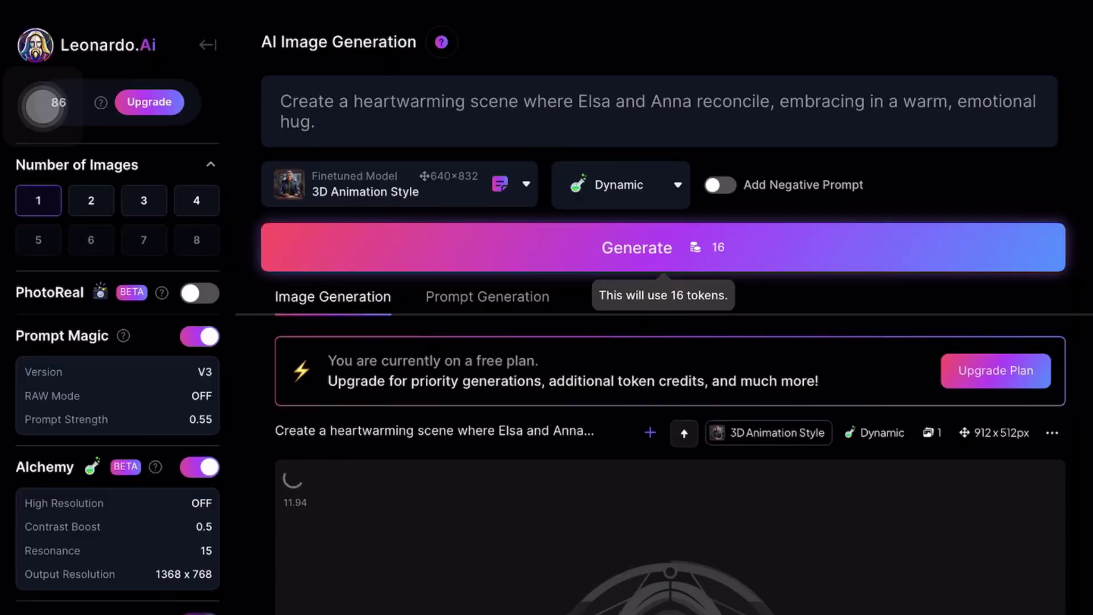
pyautogui.scroll(-3, 42, 103)
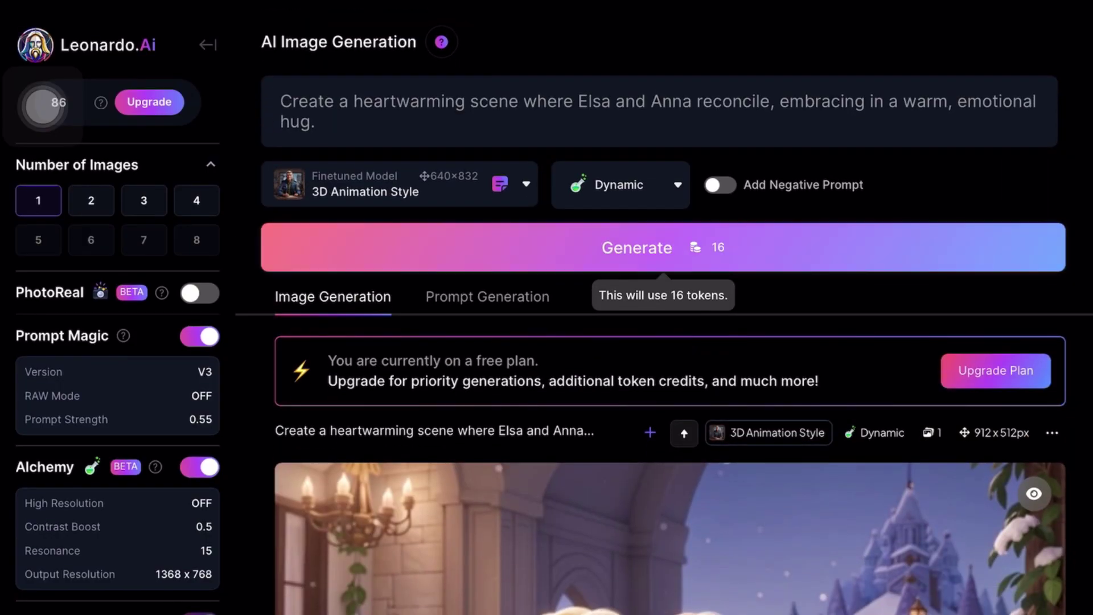
# Step: Generate the sisters' hug image and erase the stray hand near the bottom centre
pyautogui.click(663, 247)
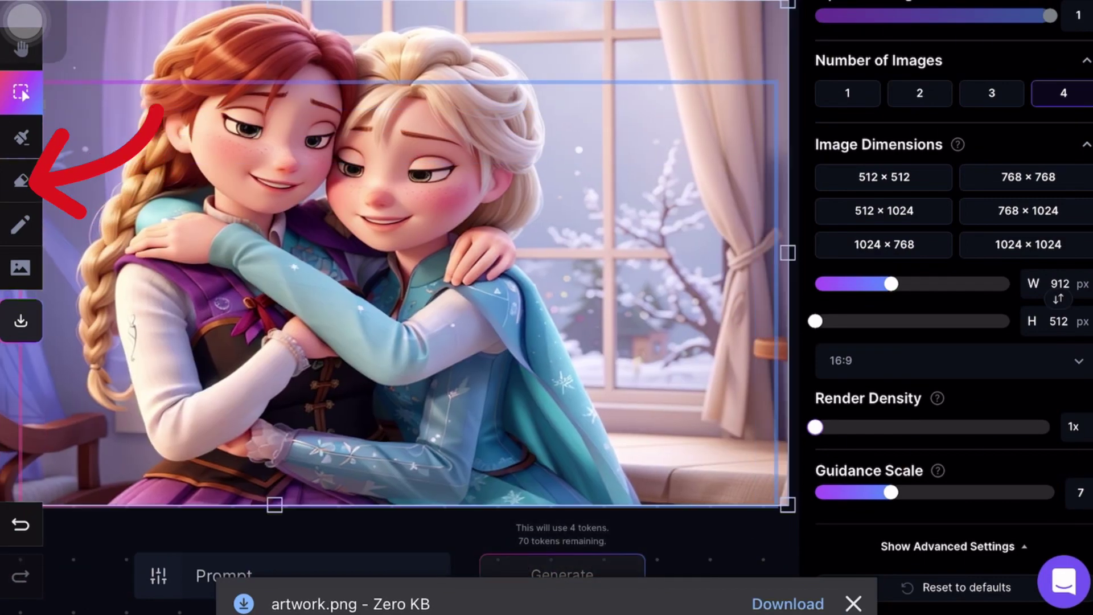
pyautogui.click(21, 181)
pyautogui.moveTo(488, 419); pyautogui.dragTo(658, 402)
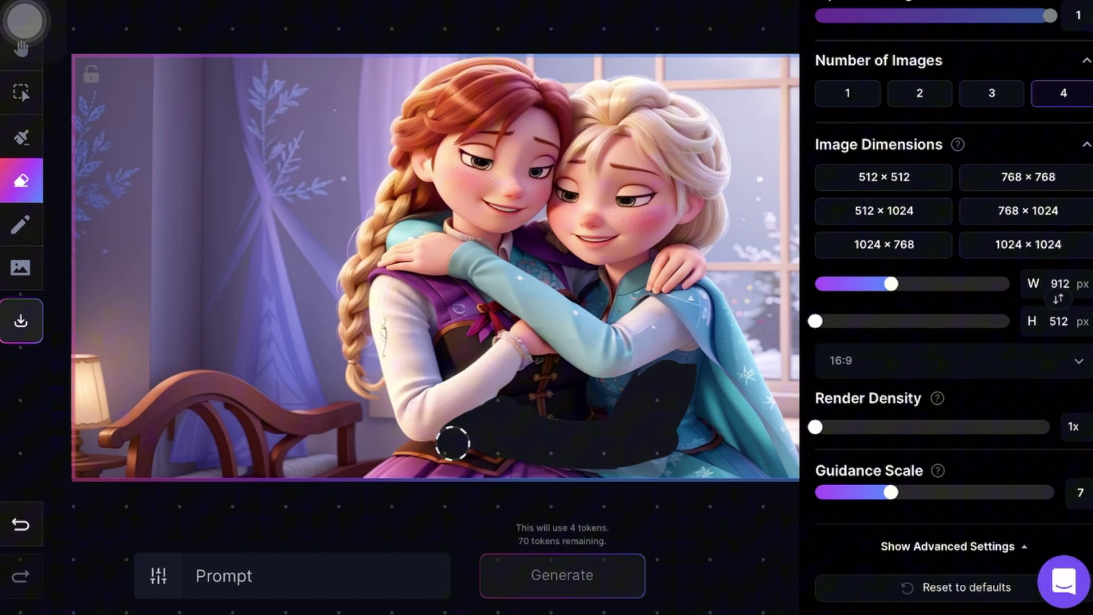
pyautogui.click(21, 267)
pyautogui.click(21, 137)
pyautogui.click(25, 23)
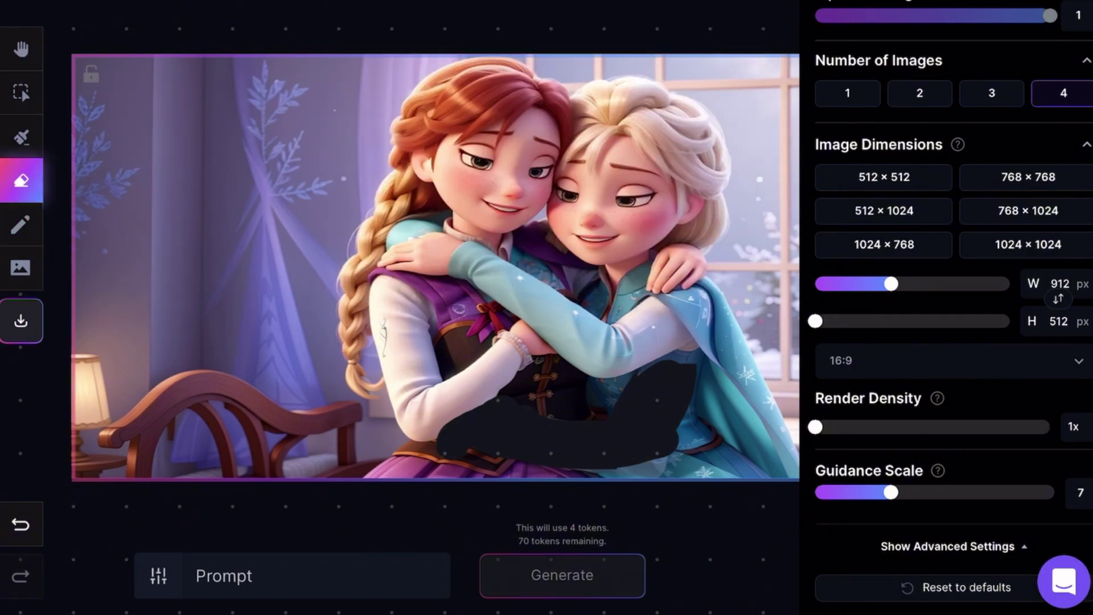
# Step: Inpaint the masked area without the hand and browse the four variations
pyautogui.click(224, 575)
pyautogui.write('Remove habd')
pyautogui.click(792, 209)
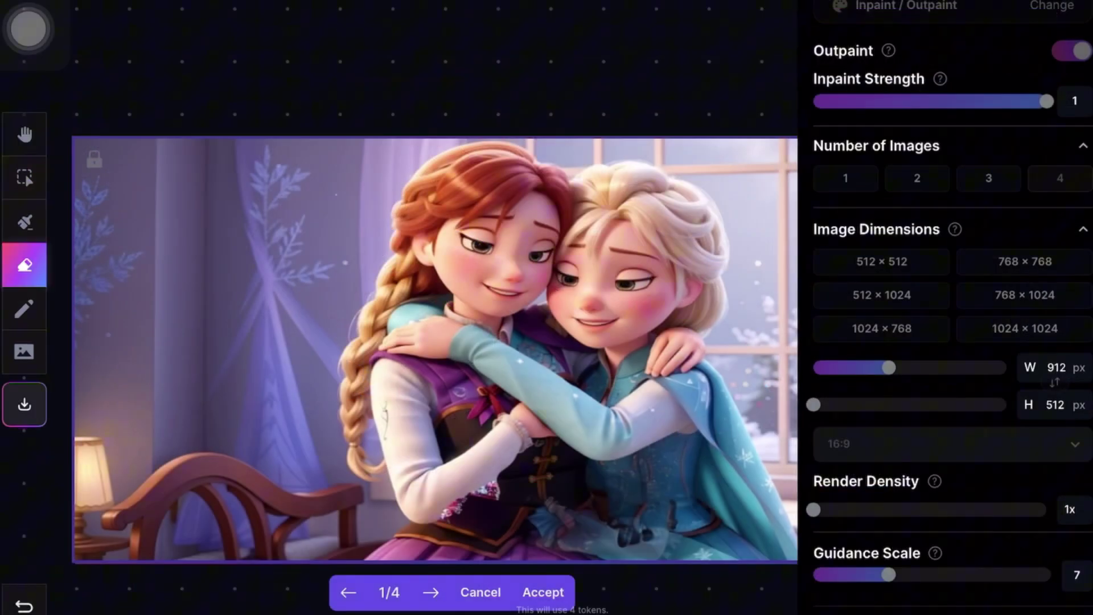
pyautogui.click(430, 592)
pyautogui.click(430, 592)
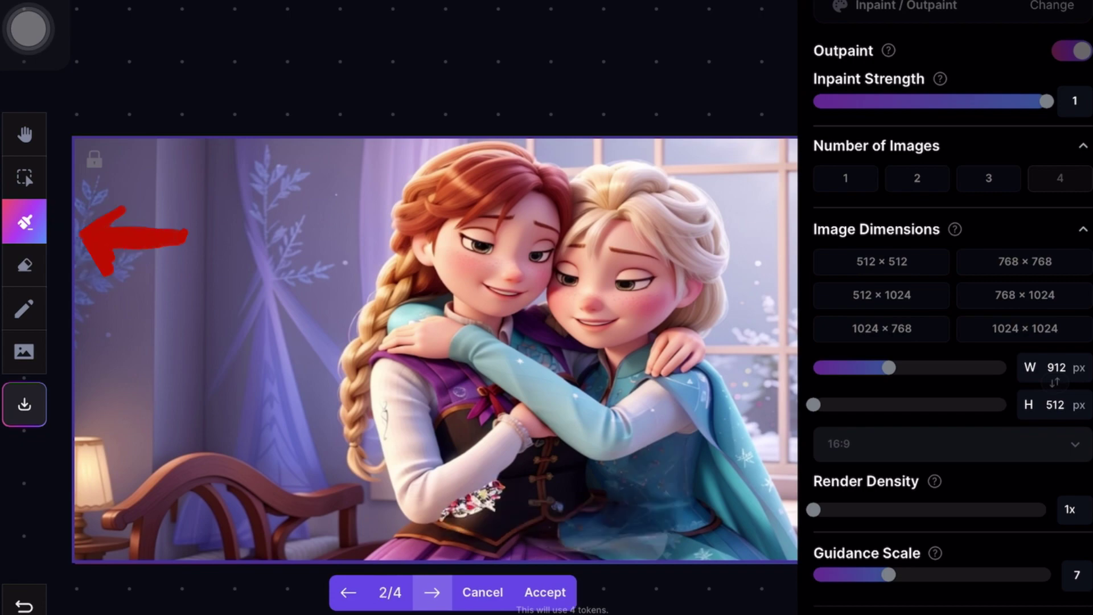
pyautogui.click(481, 592)
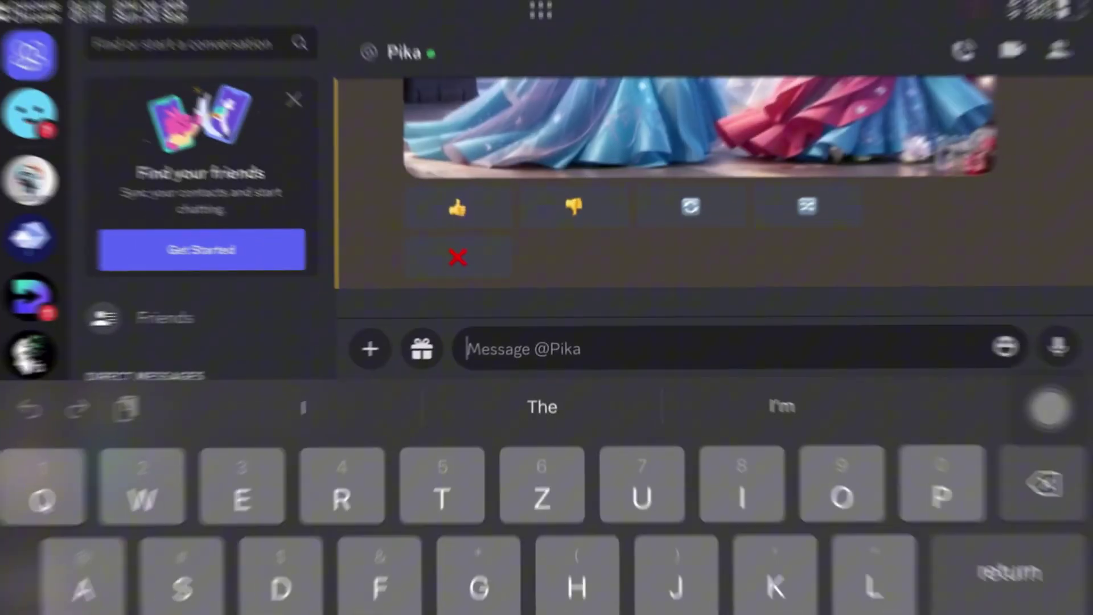
pyautogui.write('/animate')
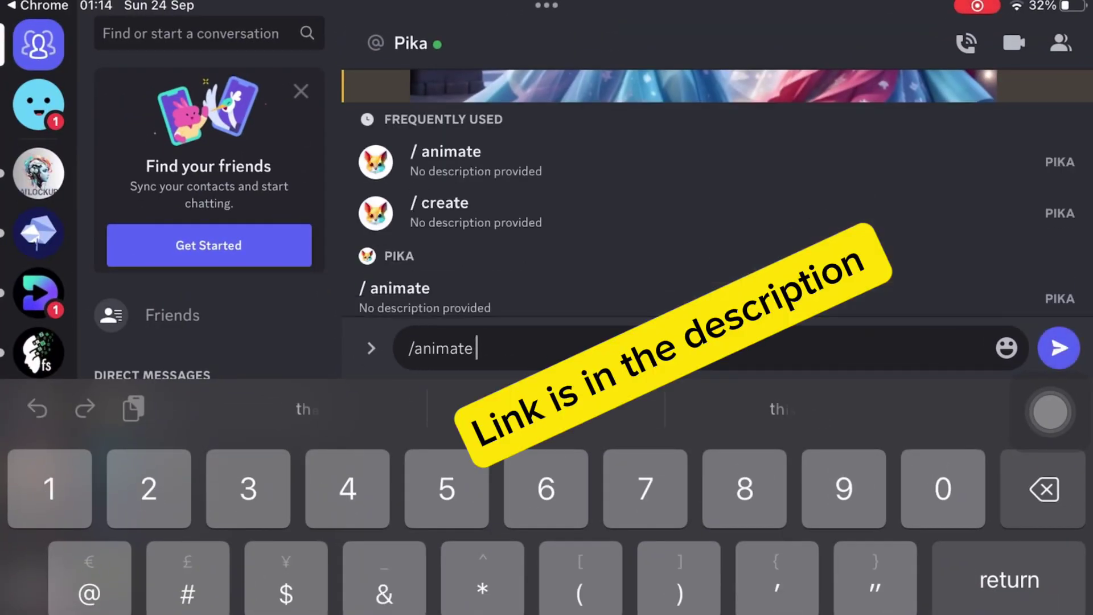
# Step: Send Pika /animate with the sisters' image and prompt 'dancing fps:24 ,gs:15,motion 5'
pyautogui.click(450, 160)
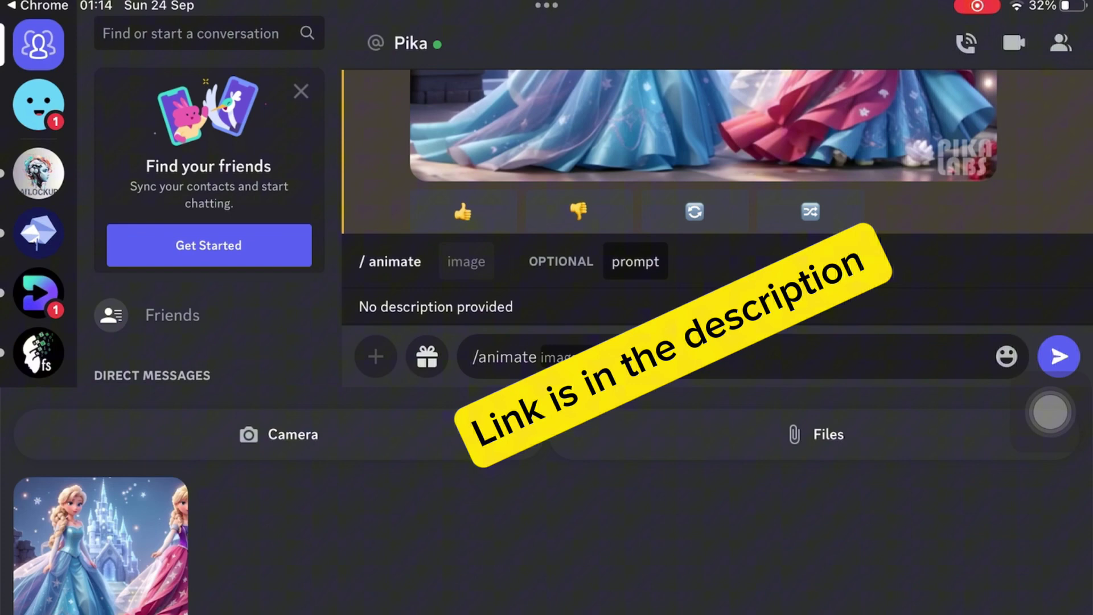
pyautogui.click(768, 357)
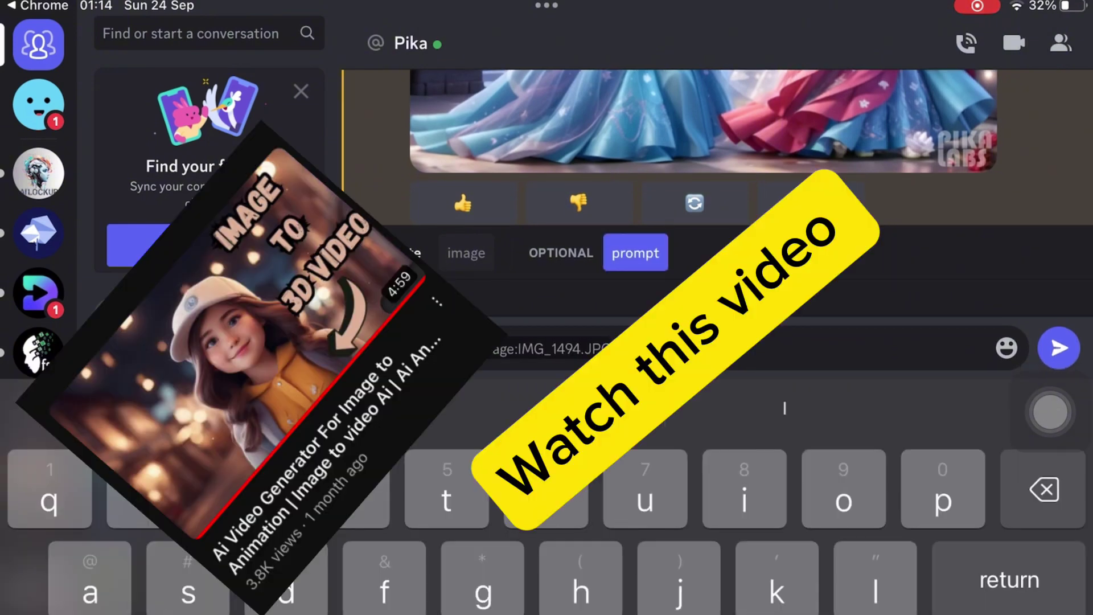
pyautogui.write('da')
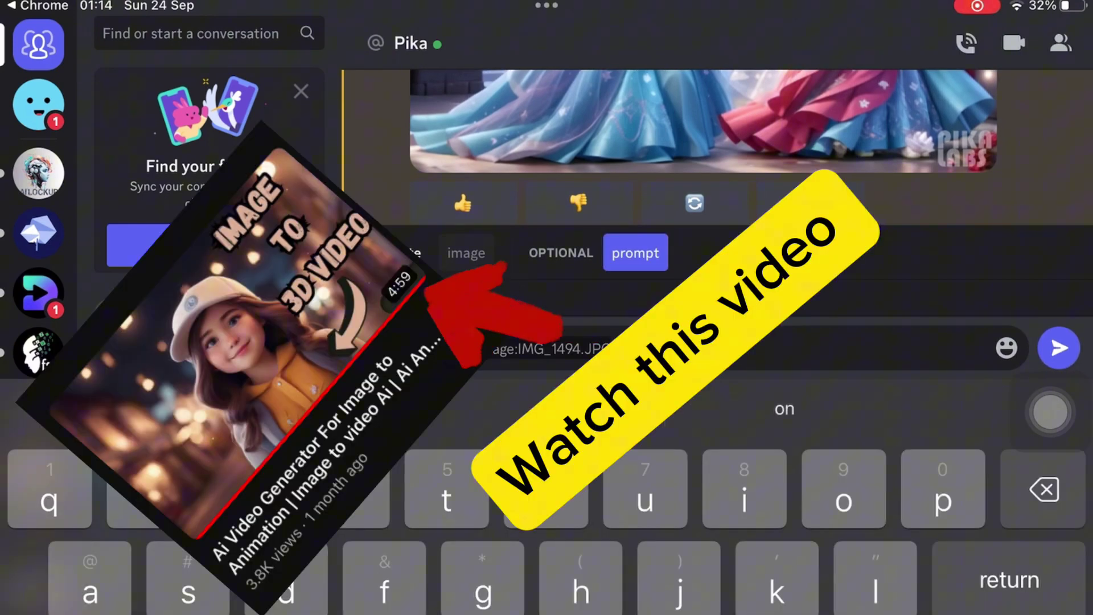
pyautogui.write('fps')
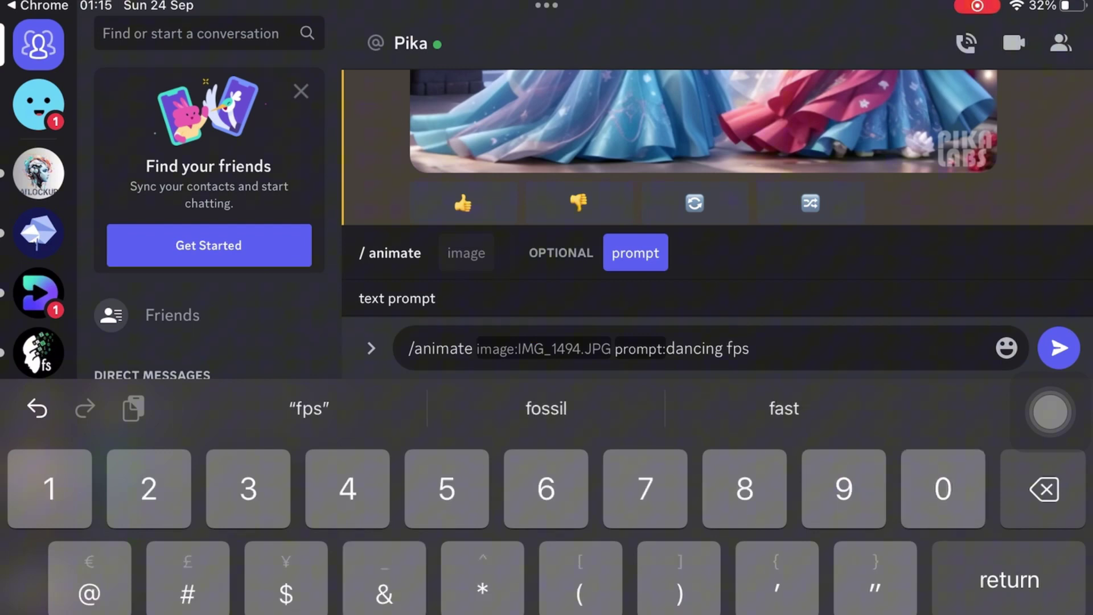
pyautogui.write(':24')
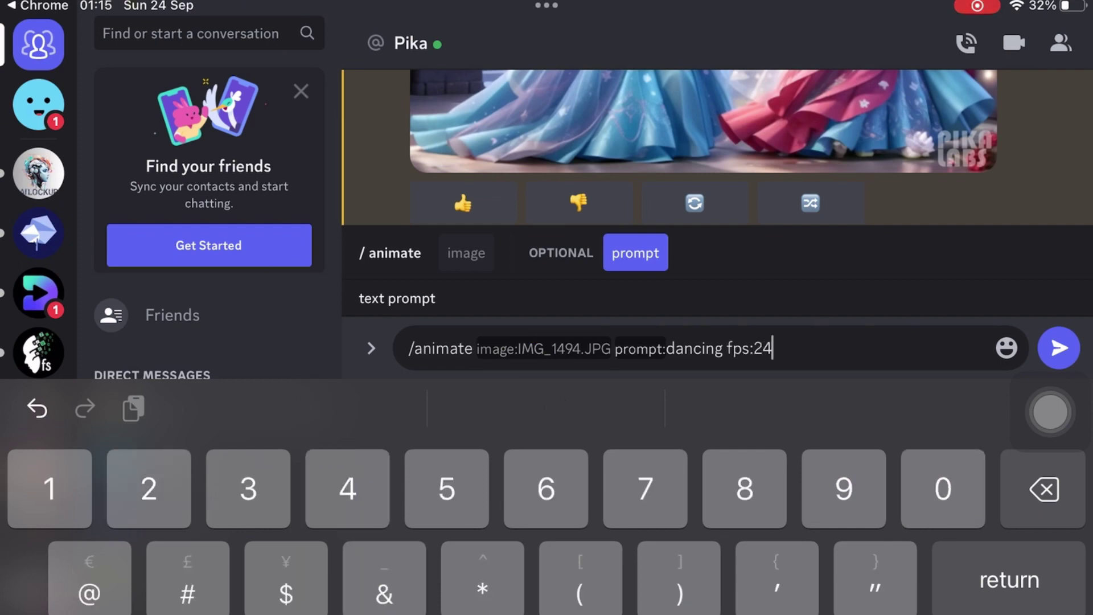
pyautogui.write(' gs1')
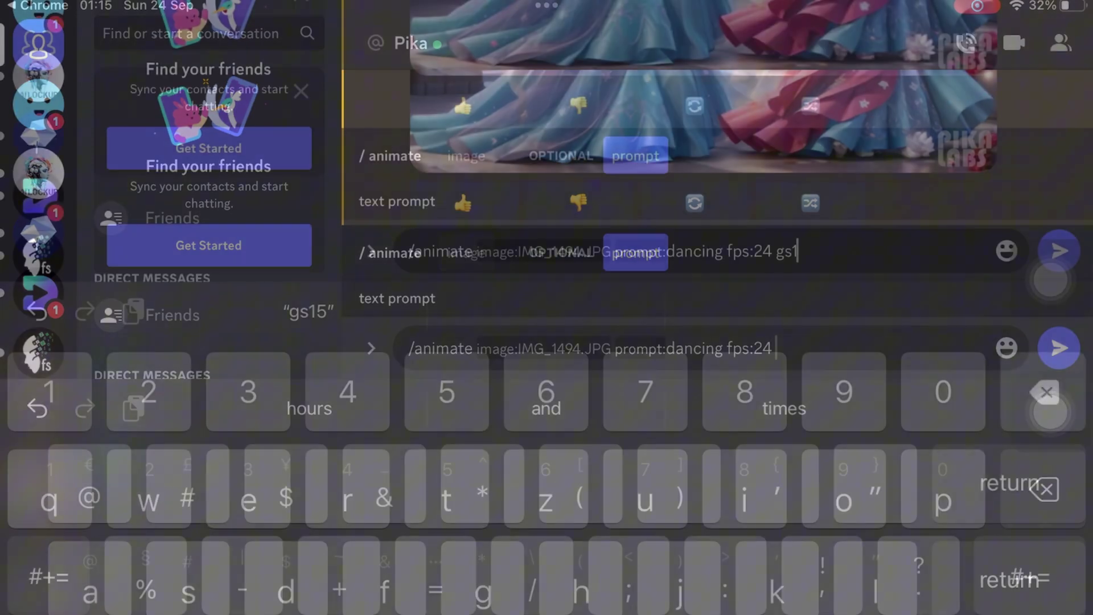
pyautogui.press('BackSpace')
pyautogui.write(':1')
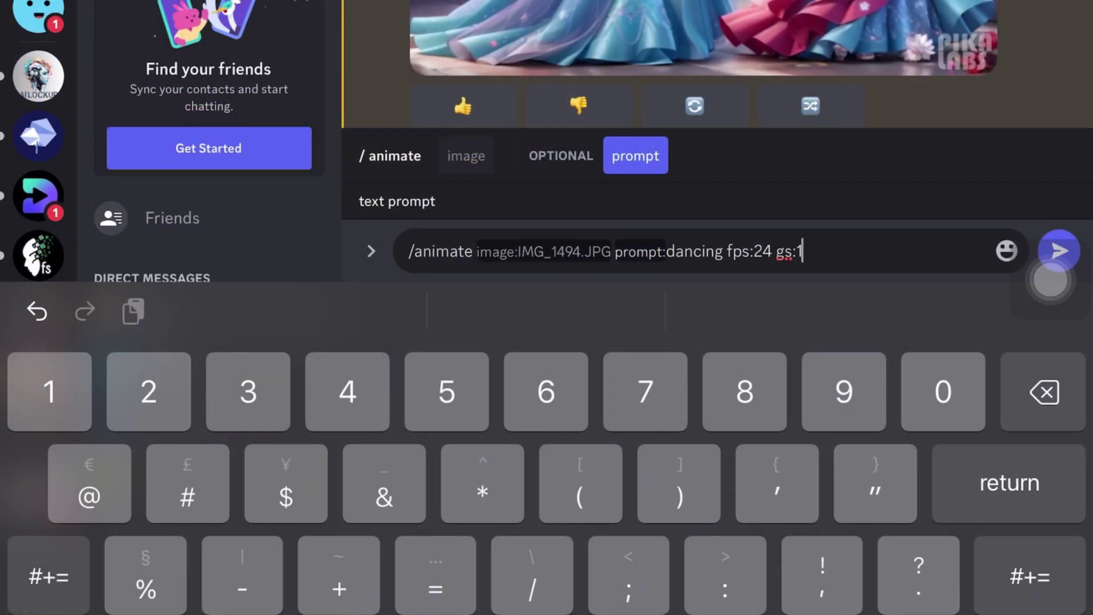
pyautogui.write('5,')
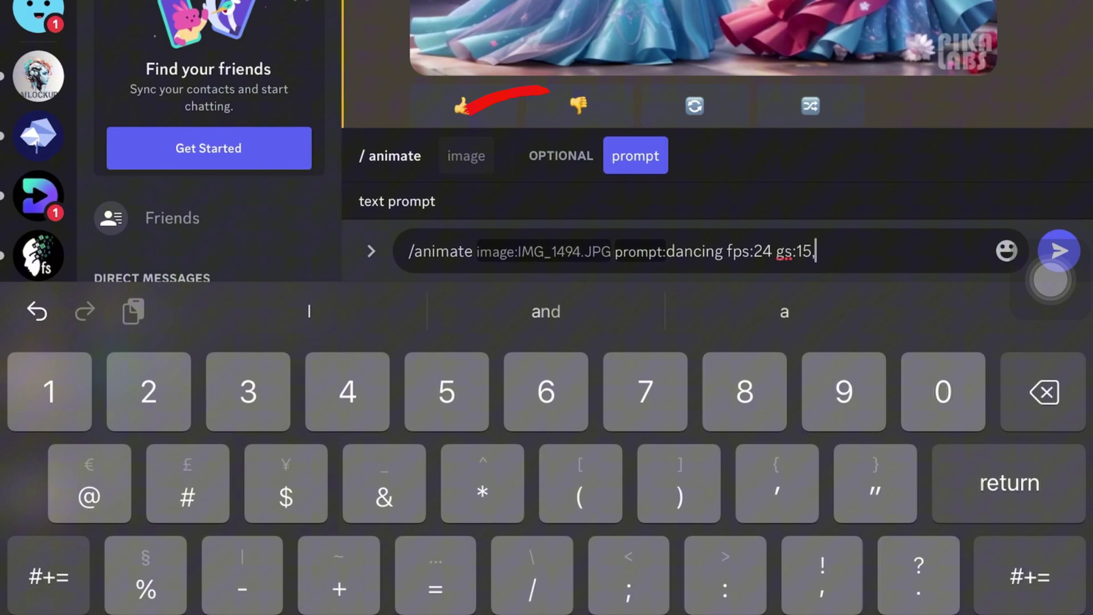
pyautogui.click(774, 252)
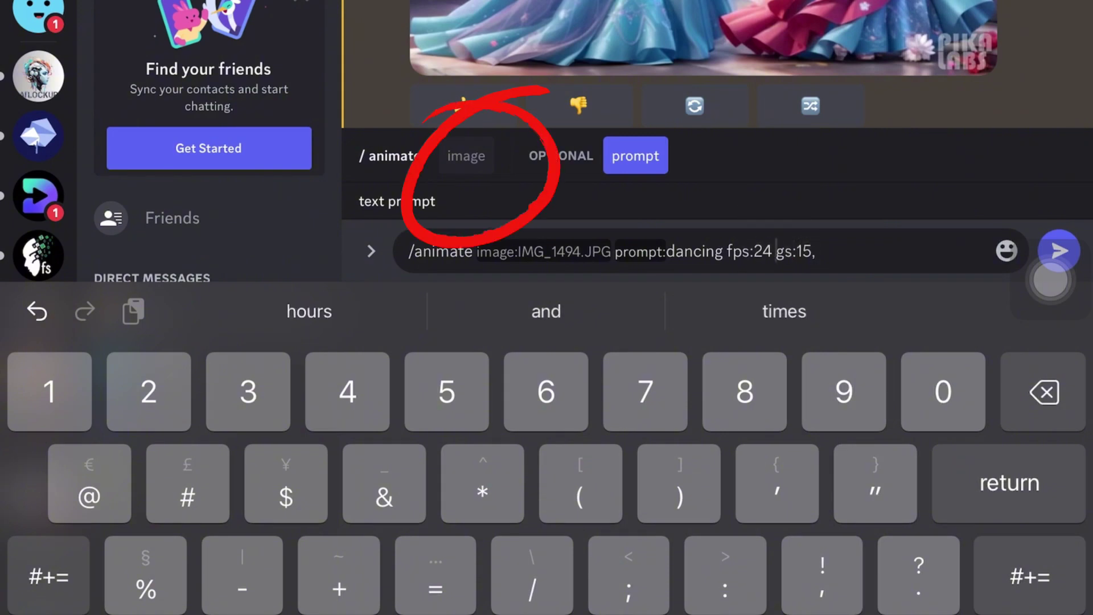
pyautogui.write(',')
pyautogui.click(820, 251)
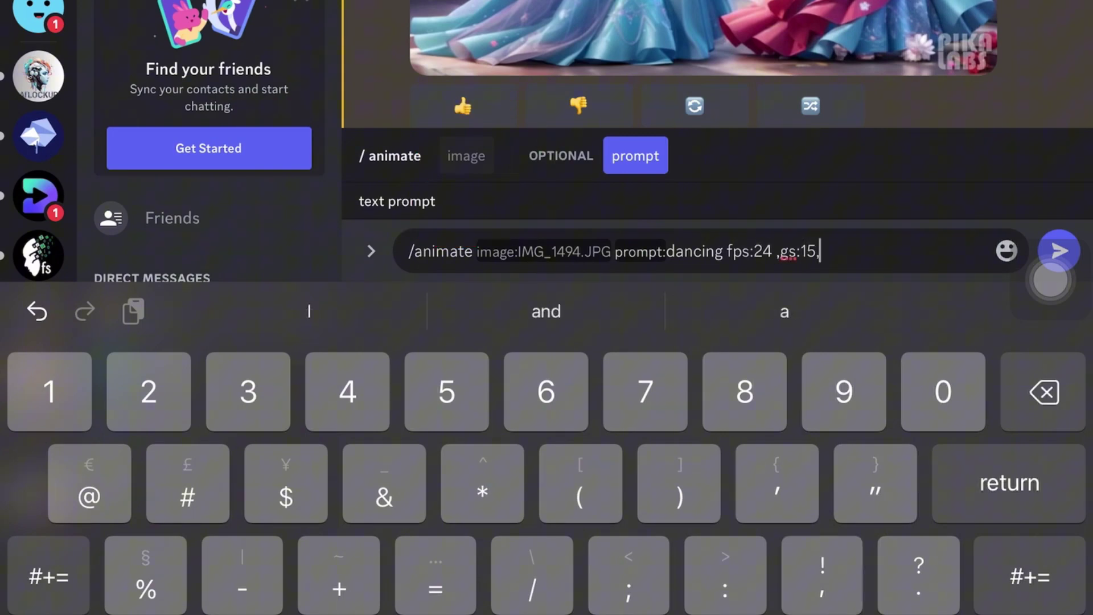
pyautogui.write('mot')
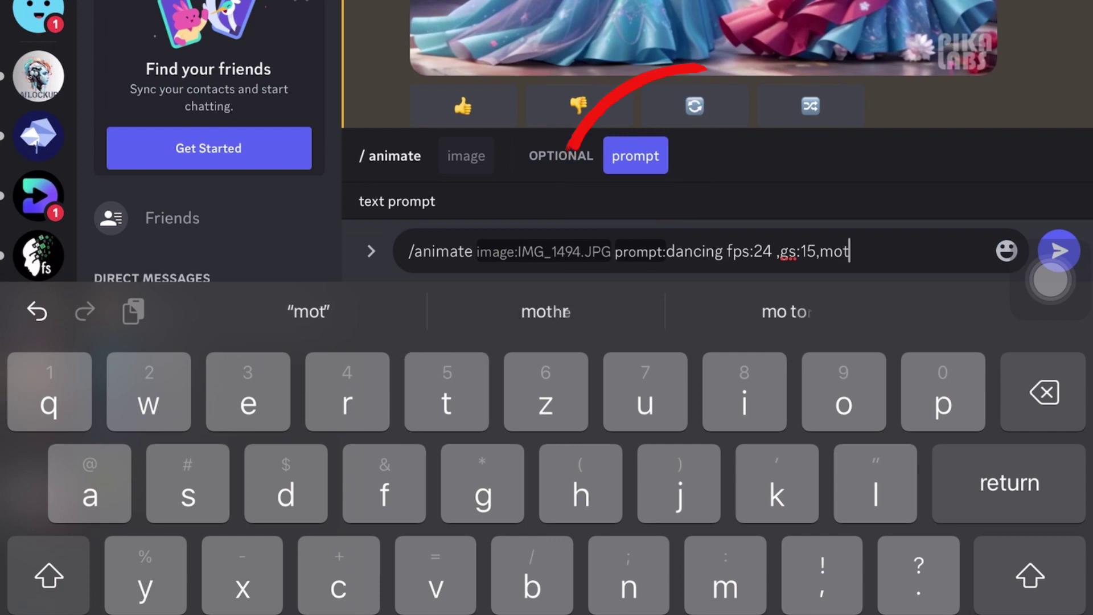
pyautogui.write('ion 5')
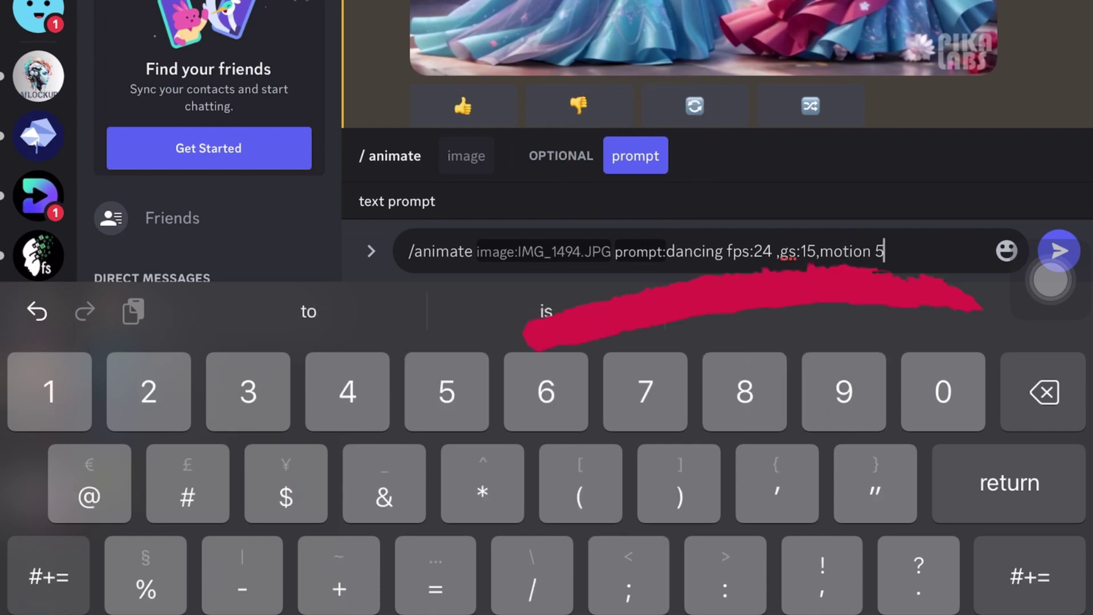
pyautogui.press('Return')
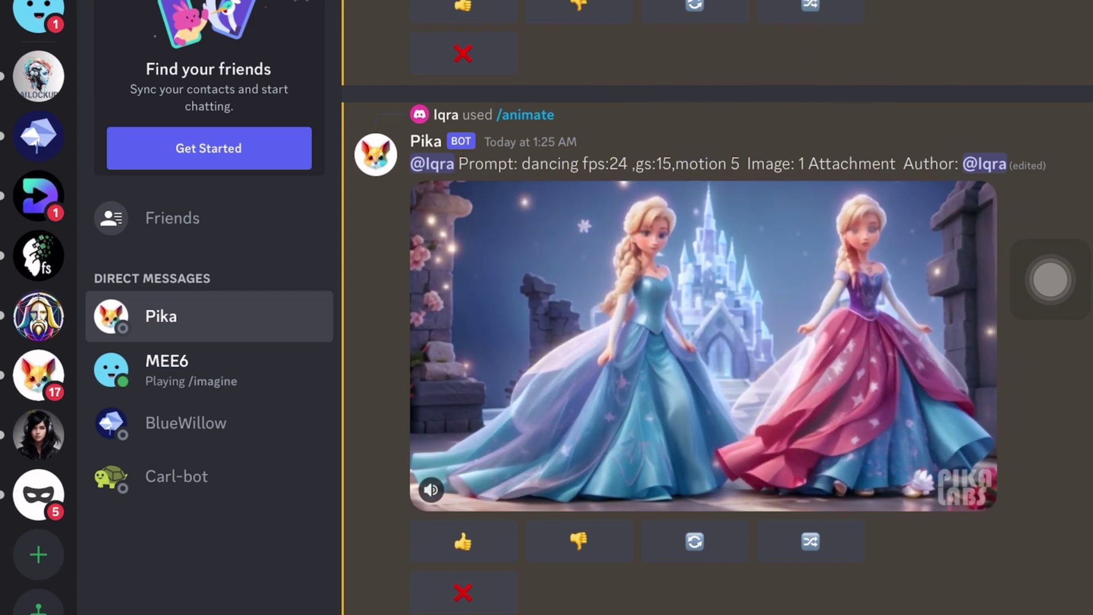
pyautogui.scroll(5, 700, 342)
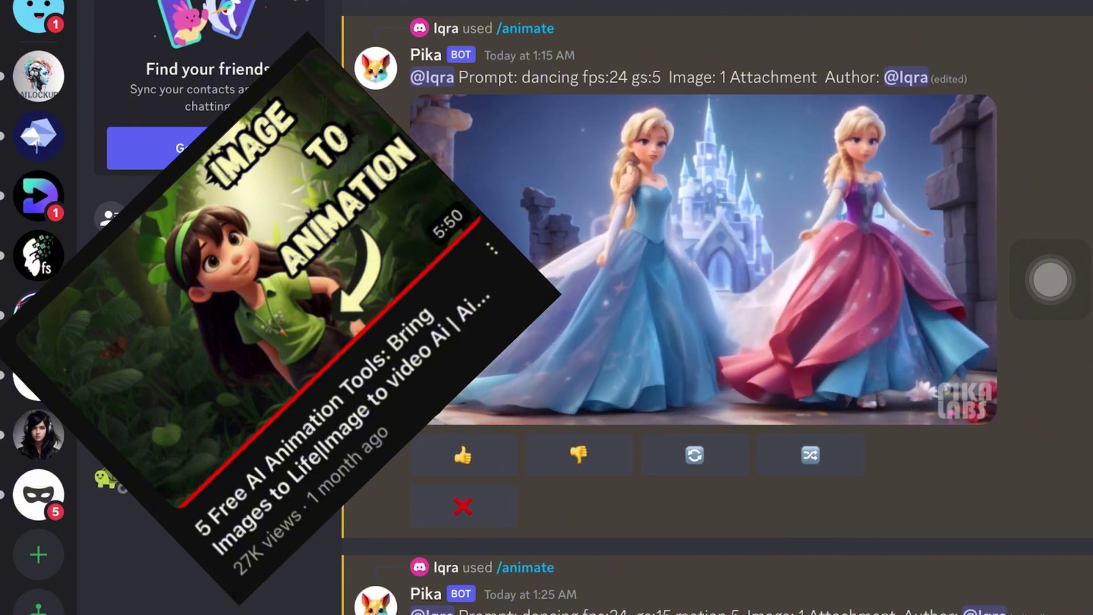
pyautogui.scroll(5, 700, 341)
pyautogui.scroll(1, 700, 341)
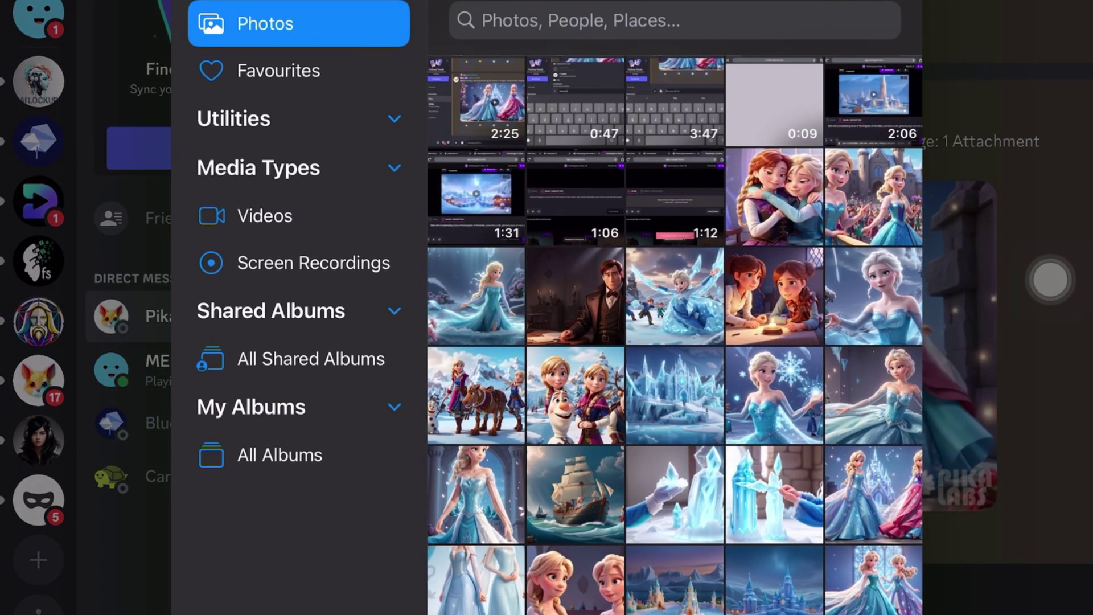
pyautogui.scroll(-5, 675, 342)
pyautogui.write('/animate image:E2229CF2-BC15-4B58-B8B9-B8AB38A7AE09.jpg prompt:mag')
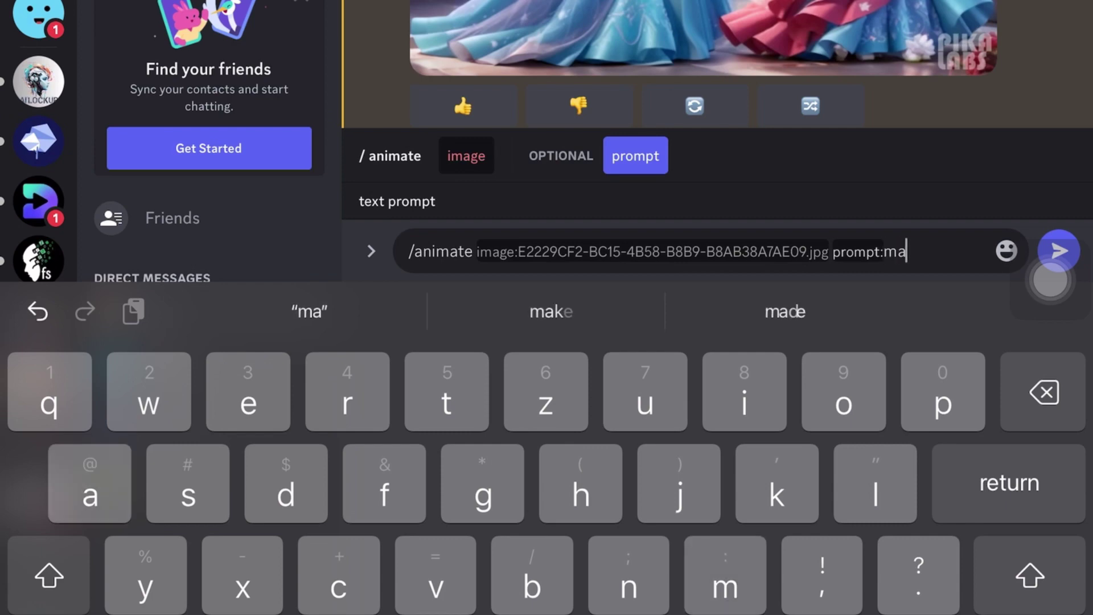
pyautogui.write('ic')
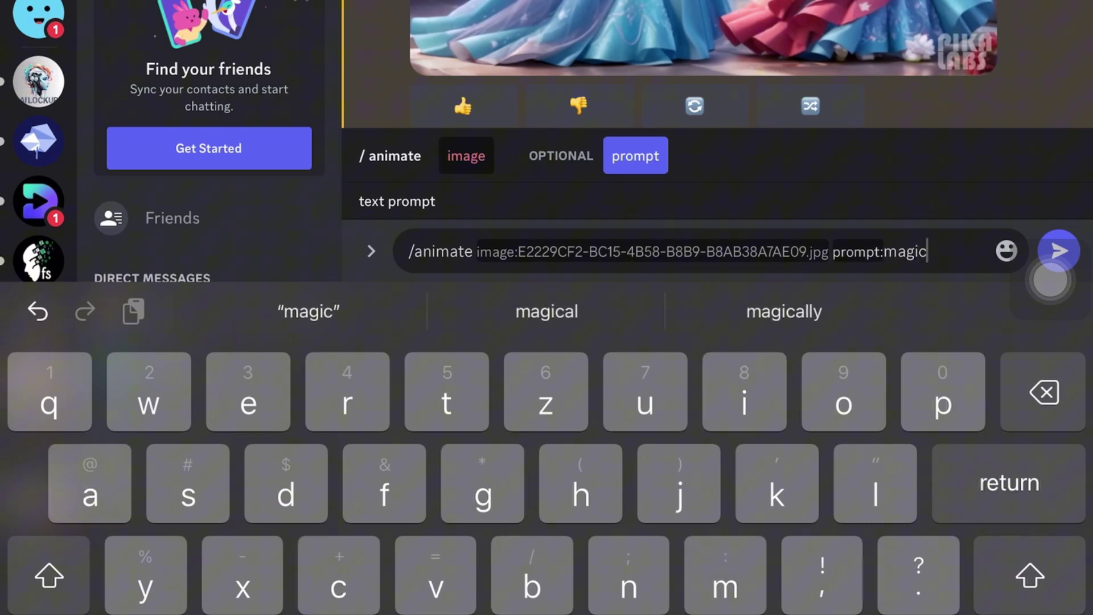
pyautogui.write(' fps 24 ,')
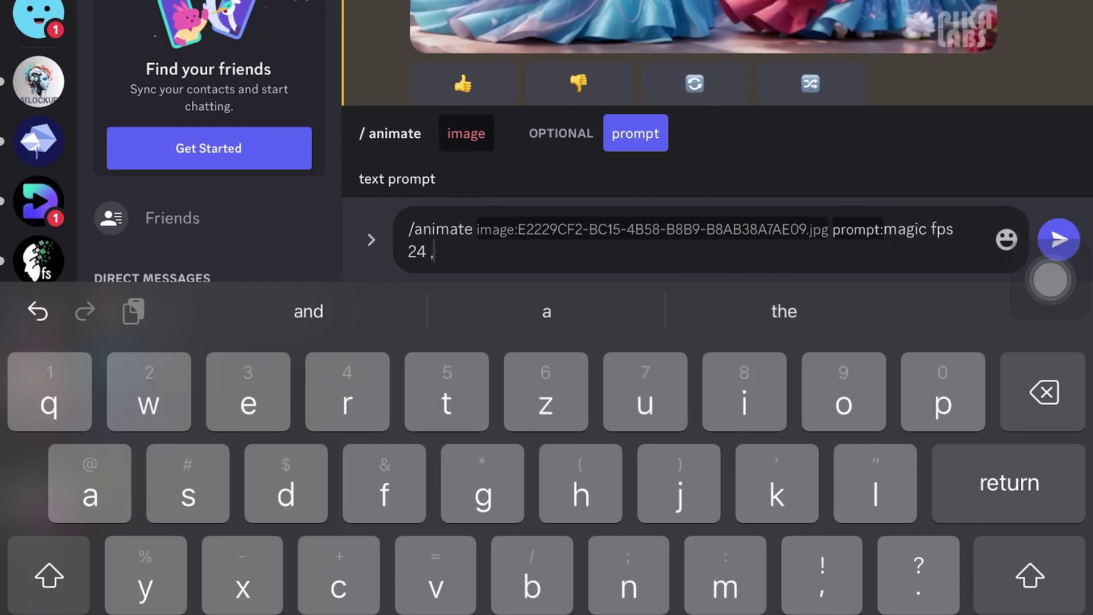
pyautogui.write('15:,motio')
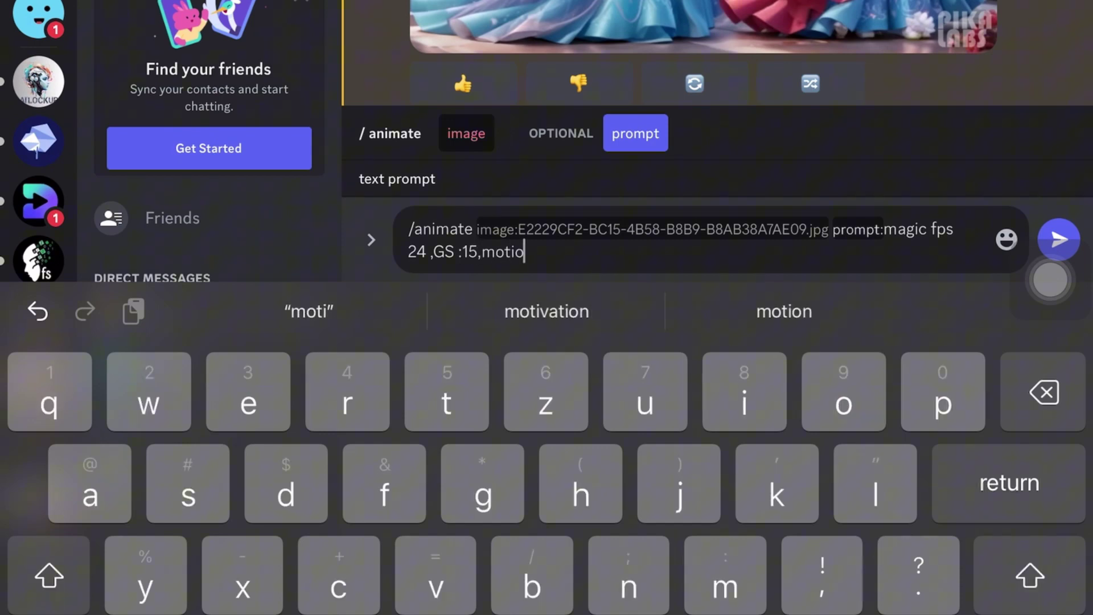
pyautogui.write('n:5')
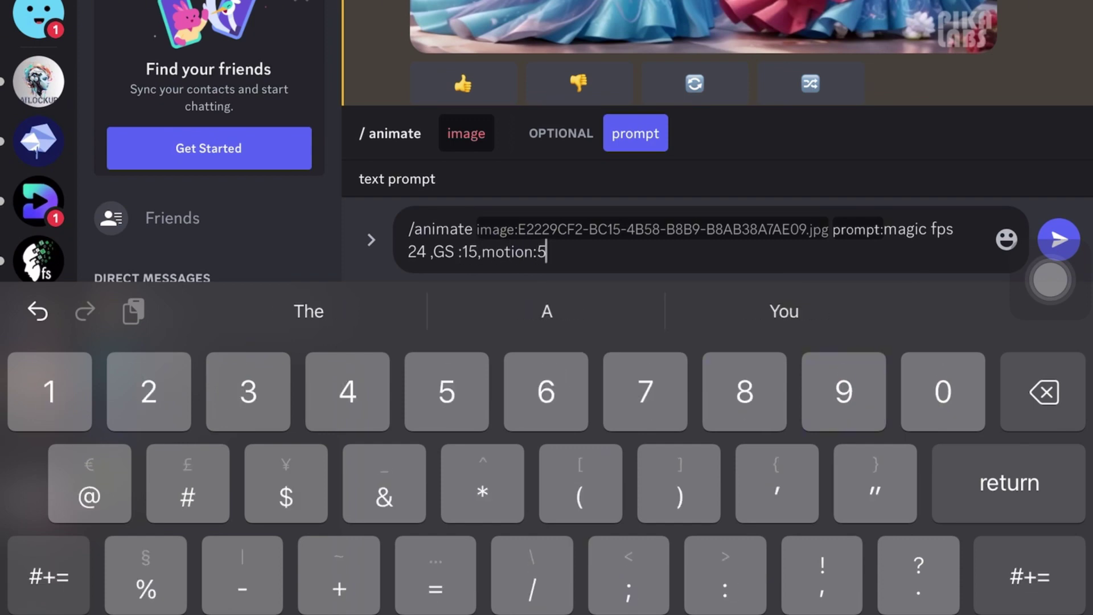
# Step: Scroll back through the earlier Pika animation results in Discord
pyautogui.moveTo(1050, 279); pyautogui.dragTo(1050, 341)
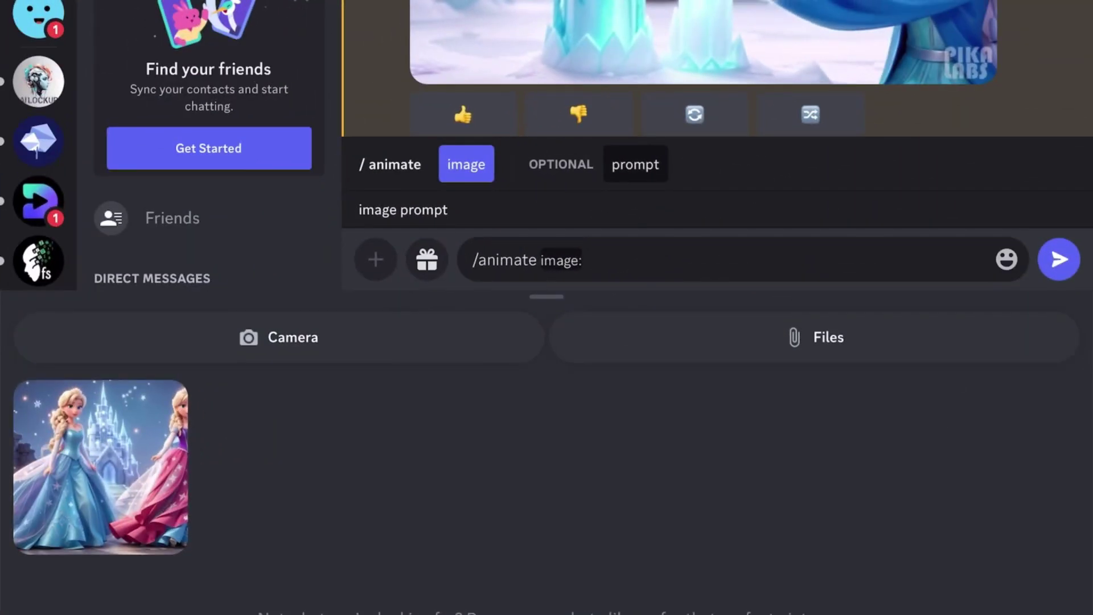
# Step: Correct the ship prompt 'sailing into the stormy sea,fps-24,GS-15,motion-5'
pyautogui.press('BackSpace')
pyautogui.press('BackSpace')
pyautogui.press('BackSpace')
pyautogui.write('doi')
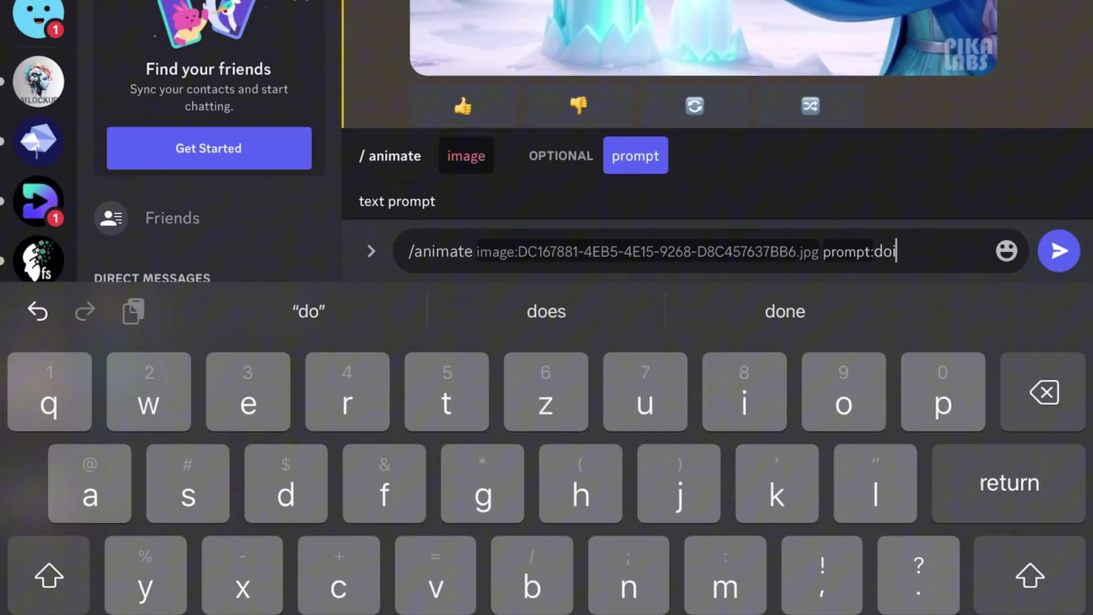
pyautogui.write('ps')
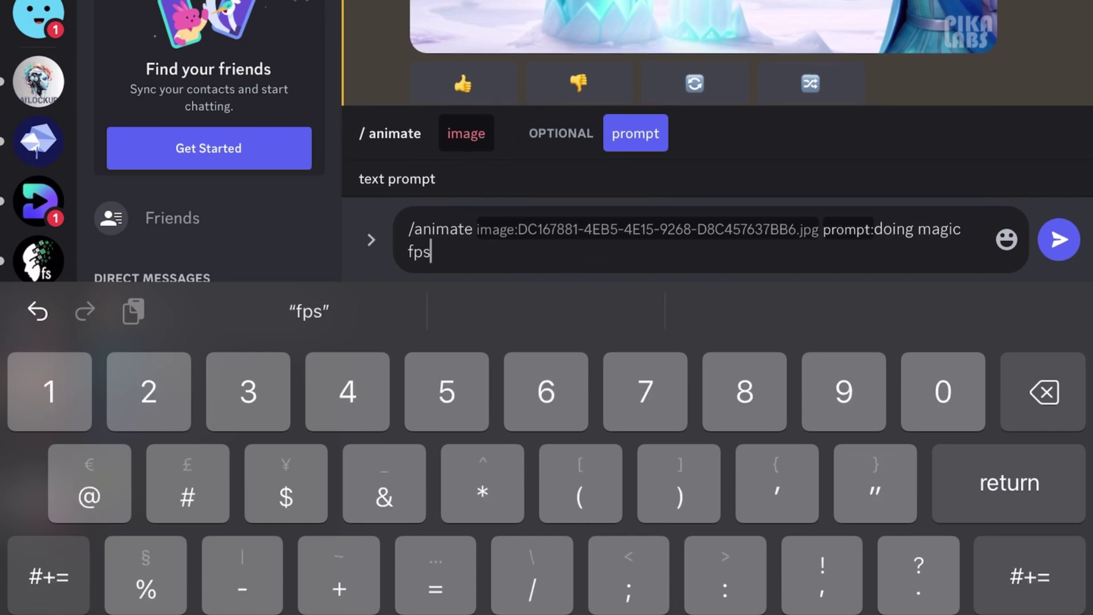
pyautogui.write(':24,G')
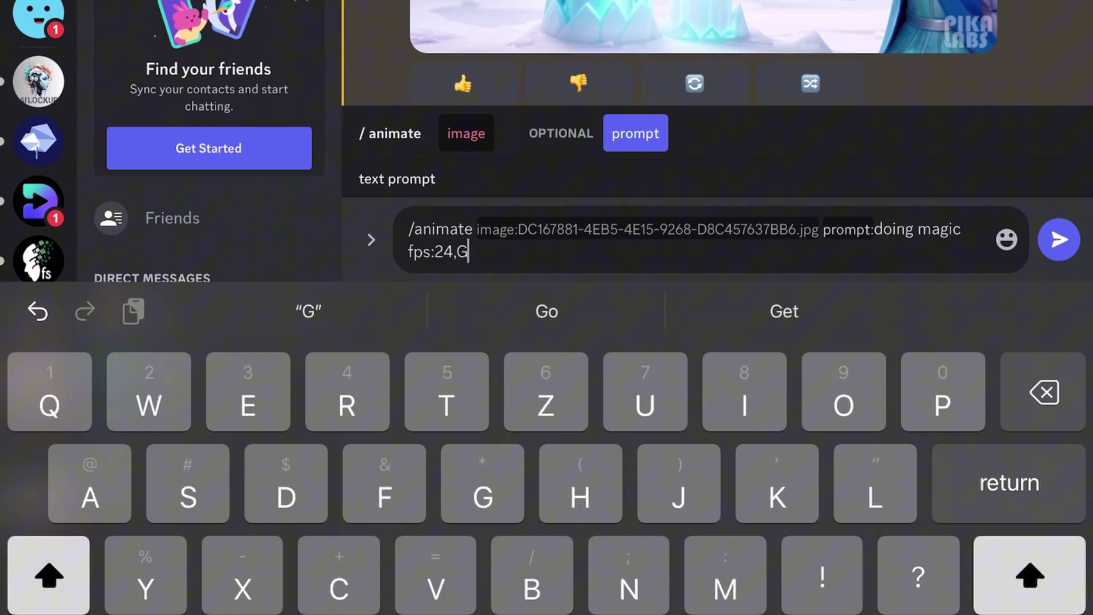
pyautogui.write('S:15')
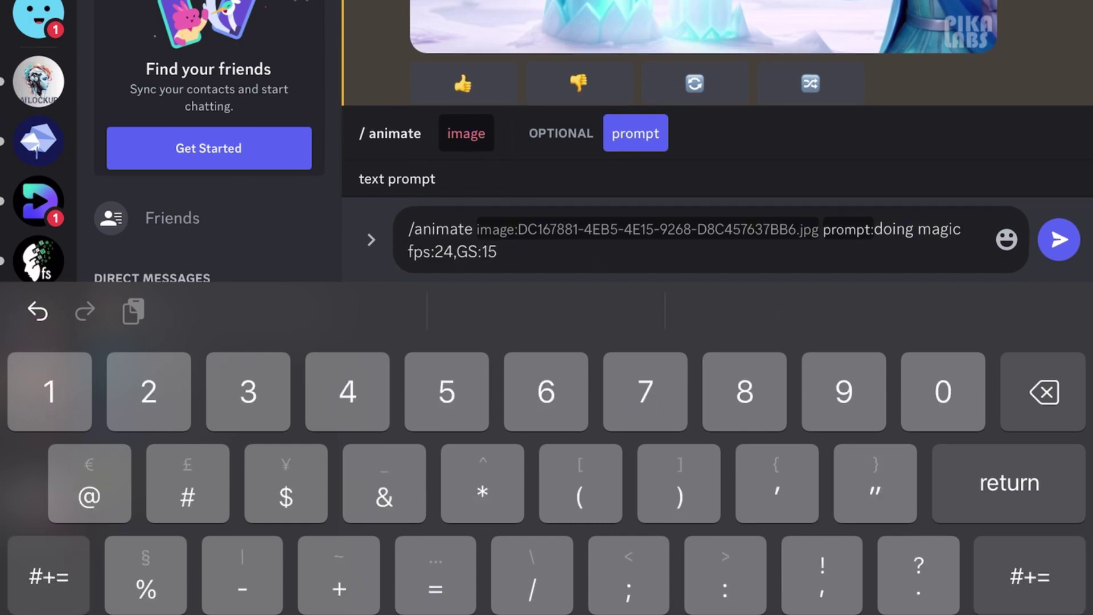
pyautogui.write('motion')
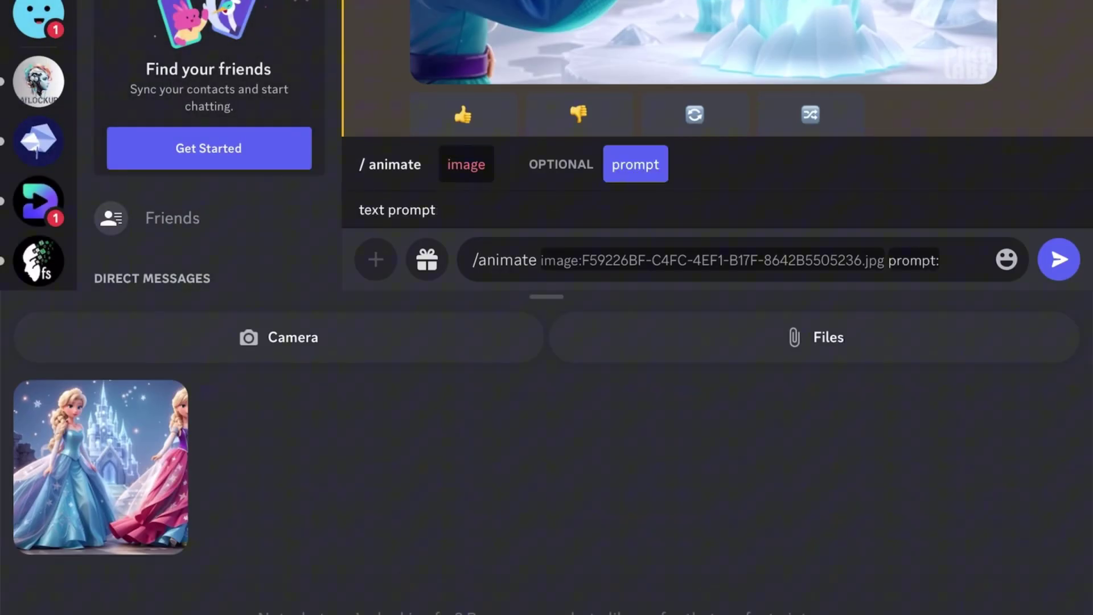
pyautogui.write('sai')
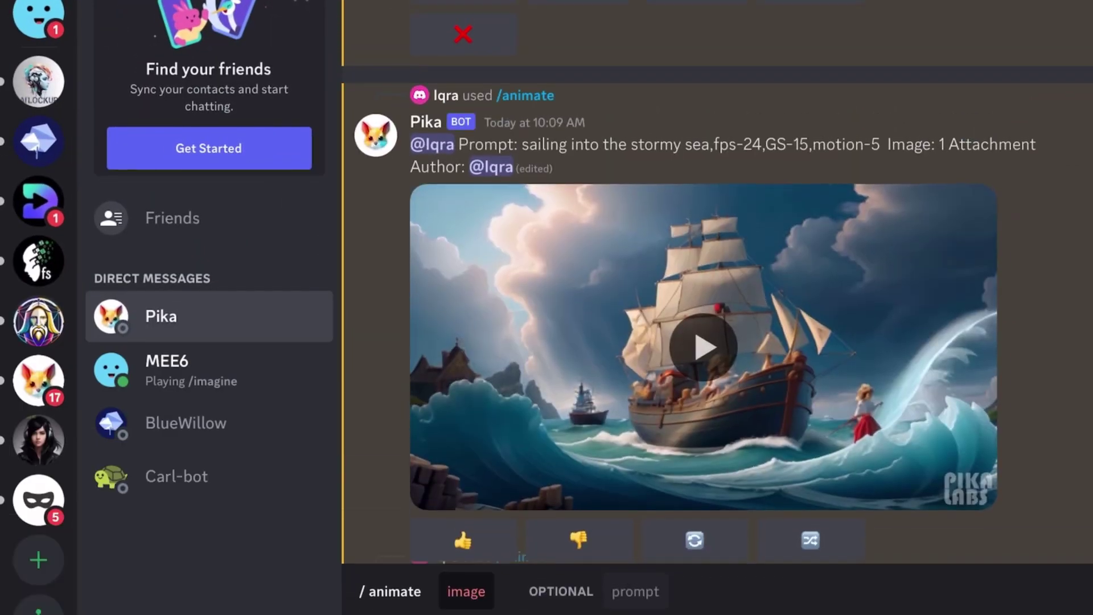
# Step: Send the stormy-sea and ice-themed gown-and-crown animation requests to Pika
pyautogui.press('Return')
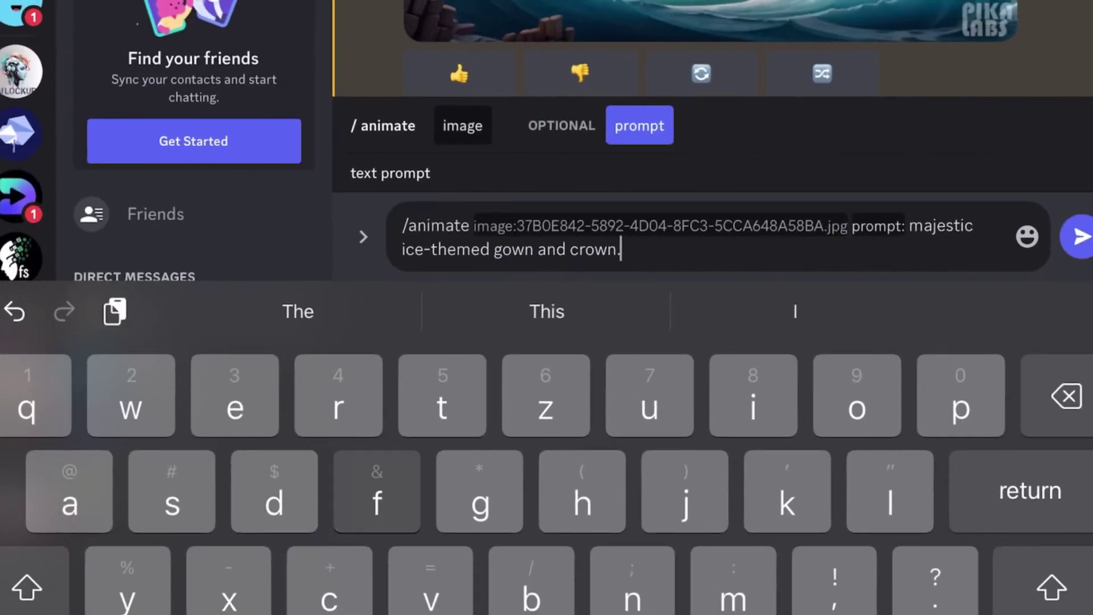
pyautogui.write('.fps')
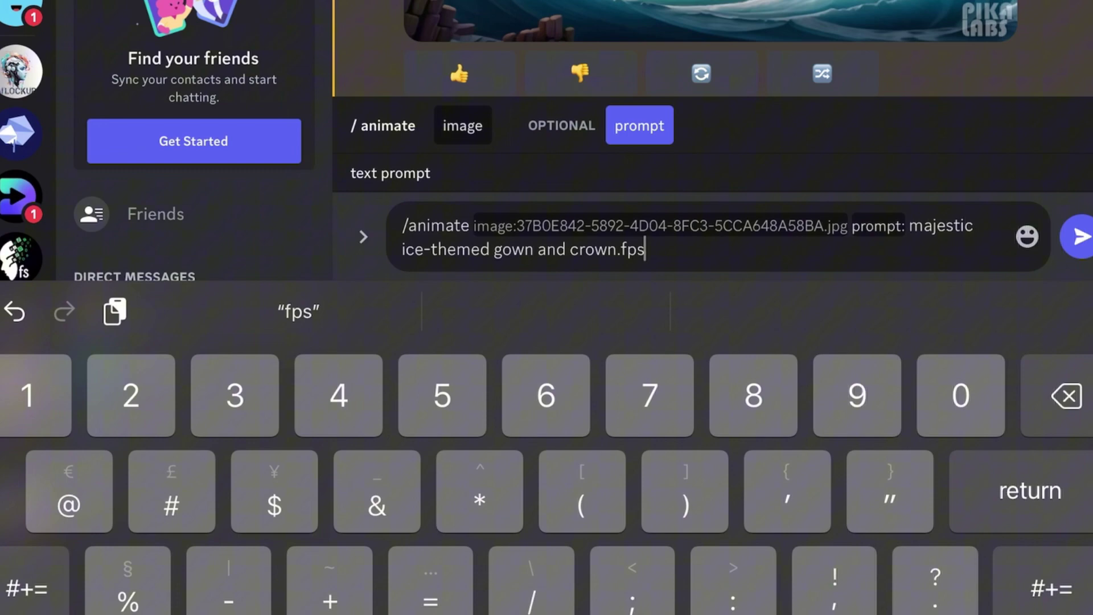
pyautogui.write('-24,GS-')
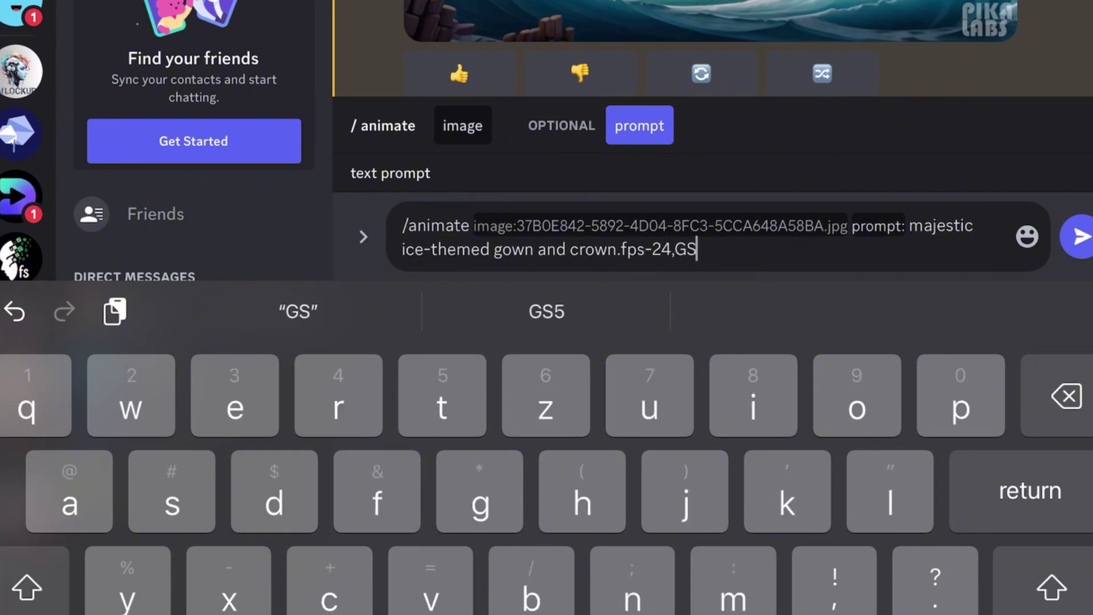
pyautogui.write('1')
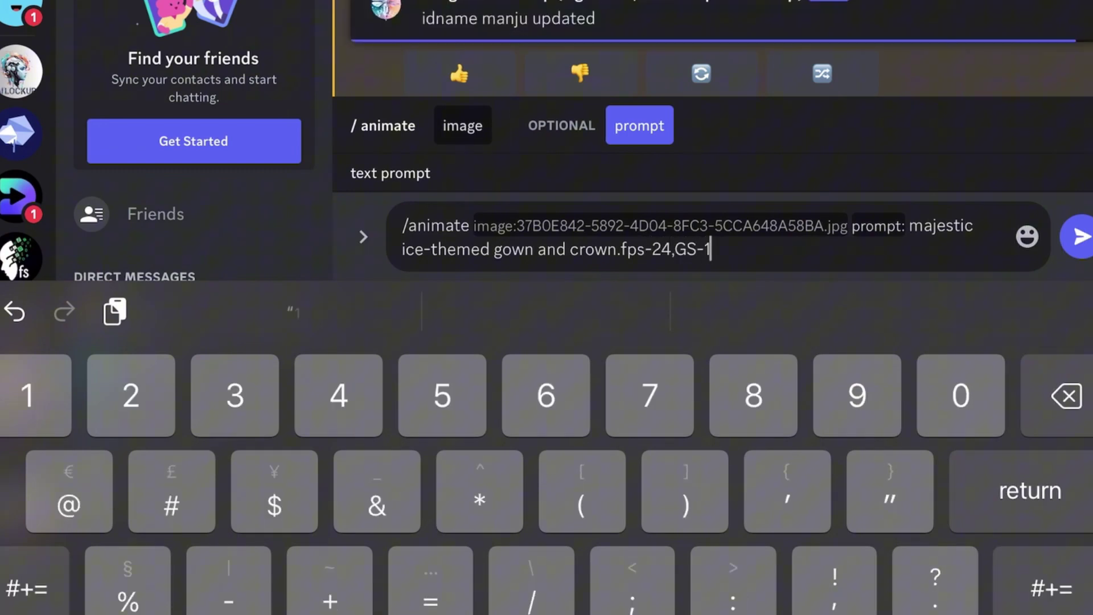
pyautogui.write('5,')
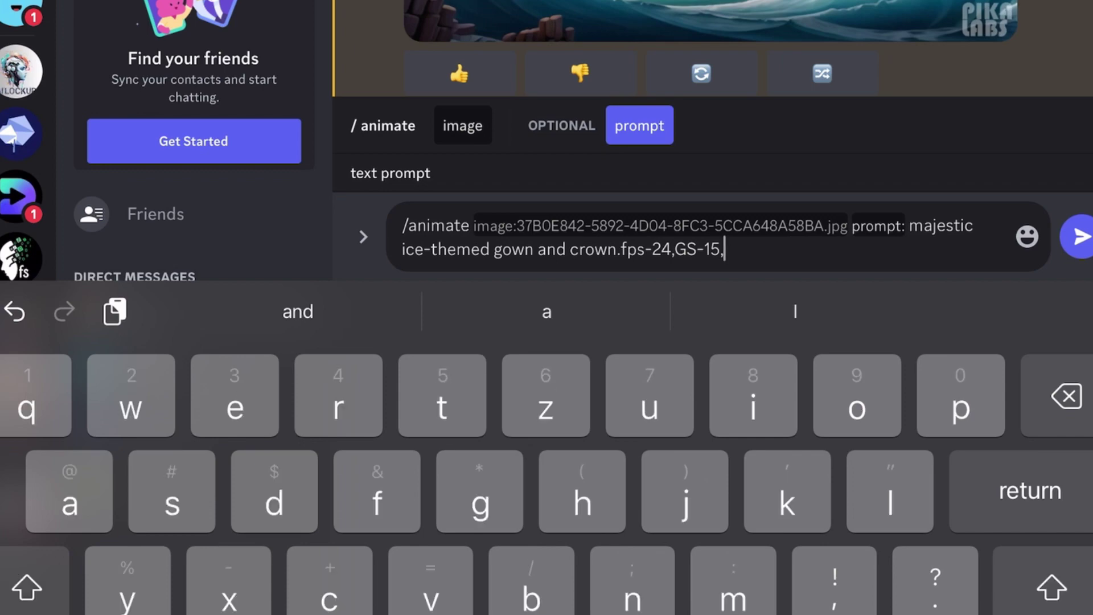
pyautogui.write('motion')
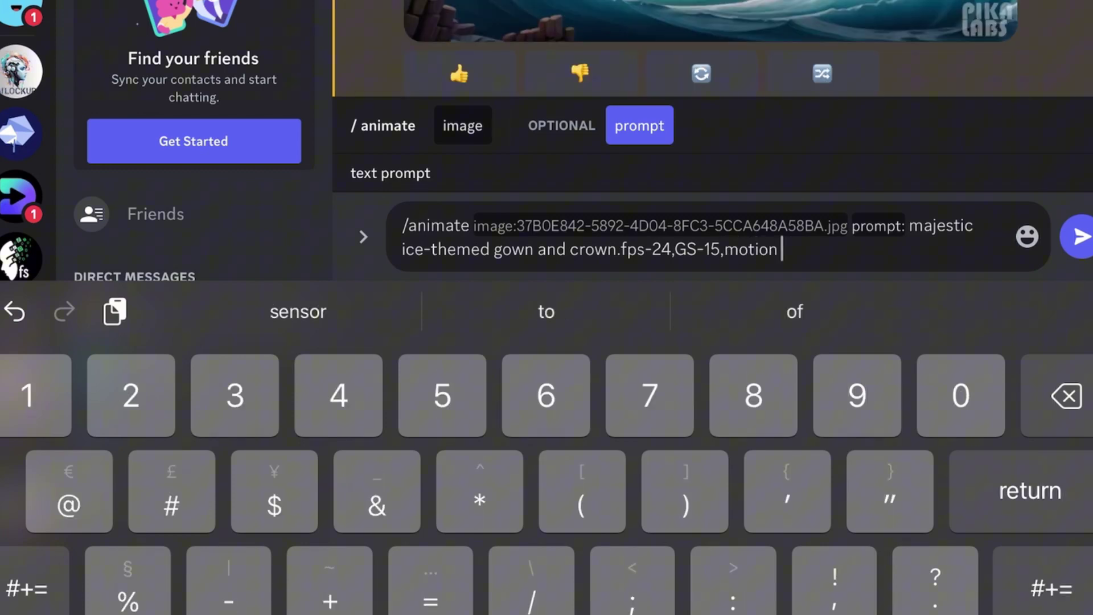
pyautogui.press('Return')
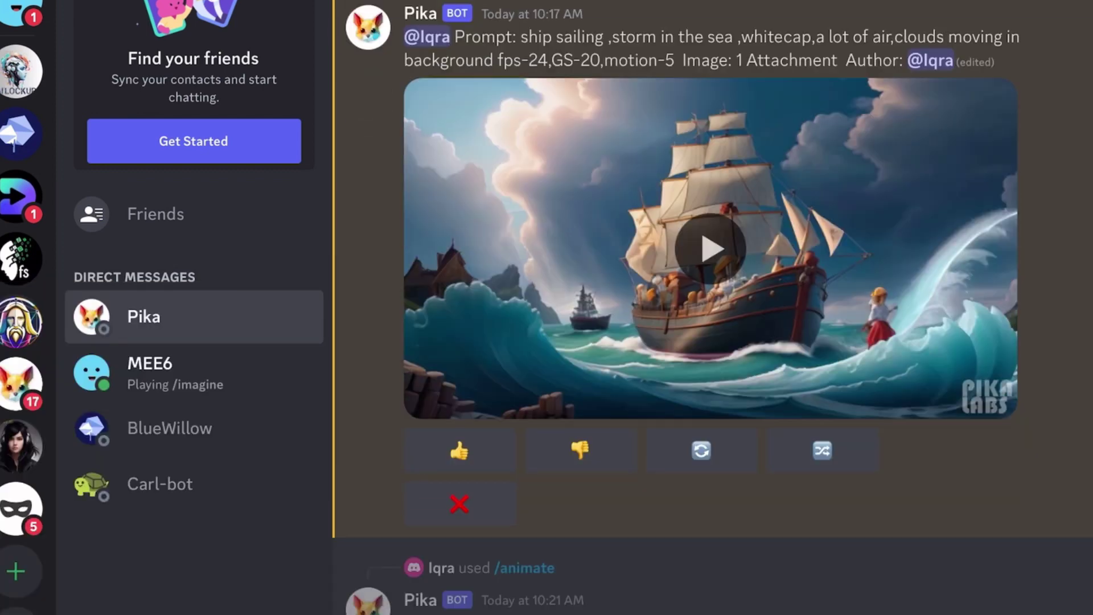